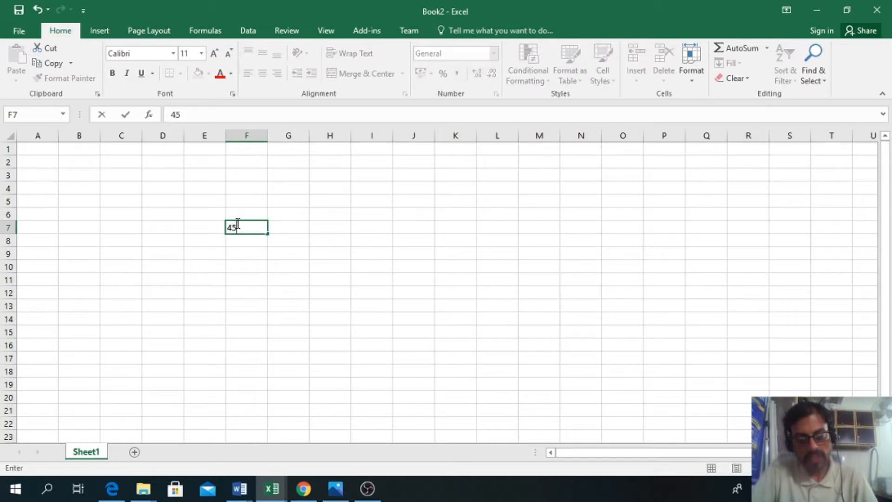
Step: Enter the numbers 45, 34, 243 and 232 down cells F7 to F10
key("Return")
type("34")
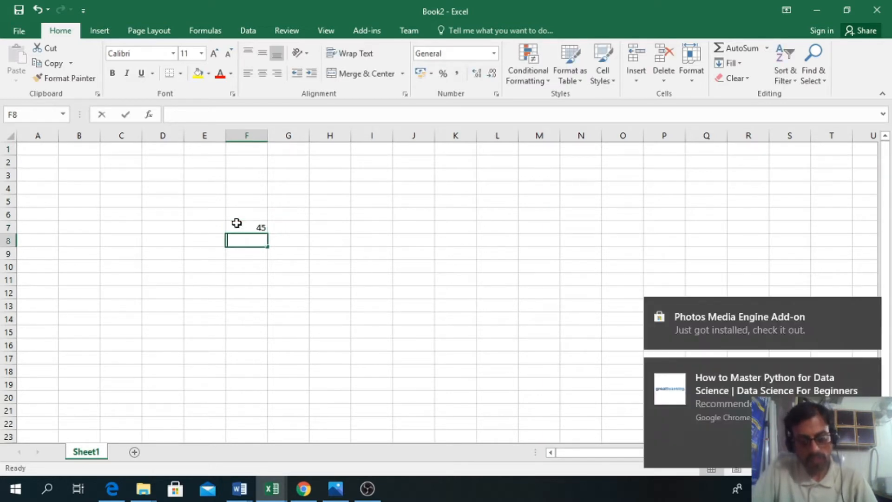
key("Return")
type("243")
key("Return")
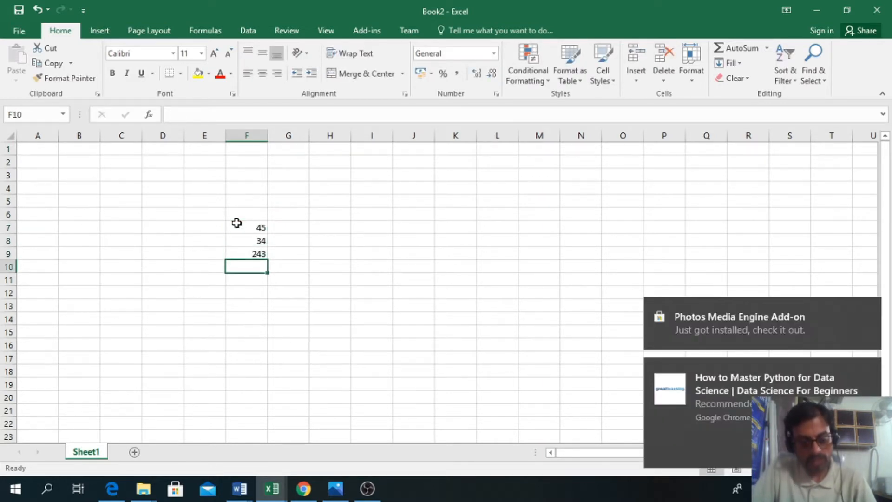
type("232")
key("Return")
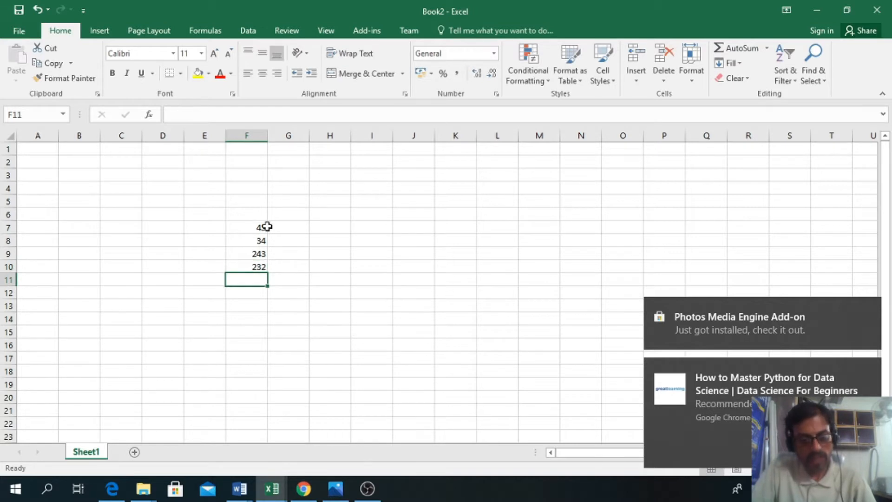
left_click(257, 298)
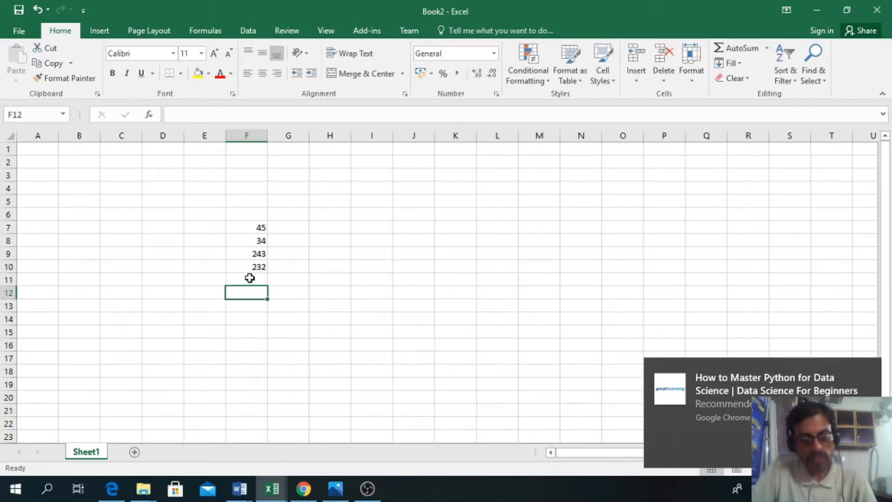
left_click(249, 277)
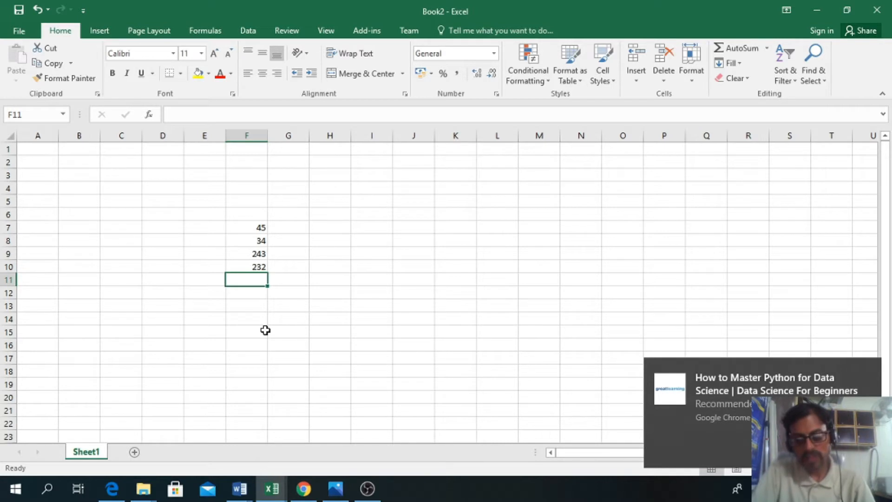
type("=")
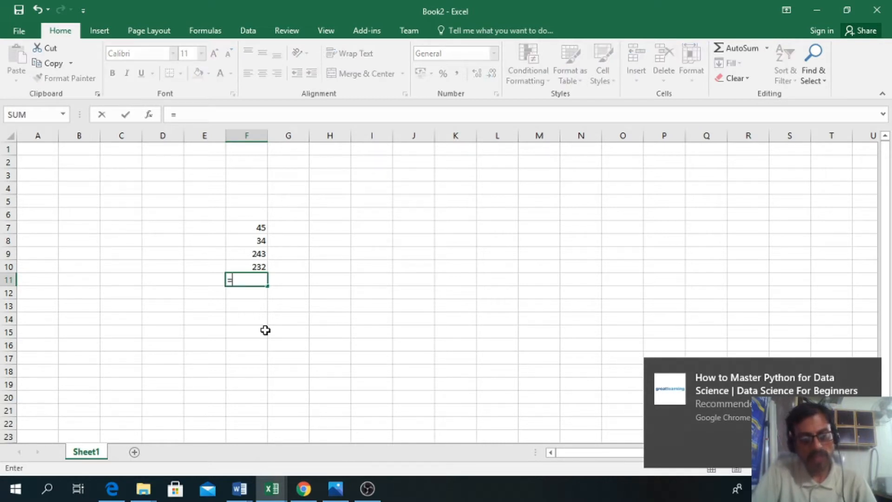
key("Escape")
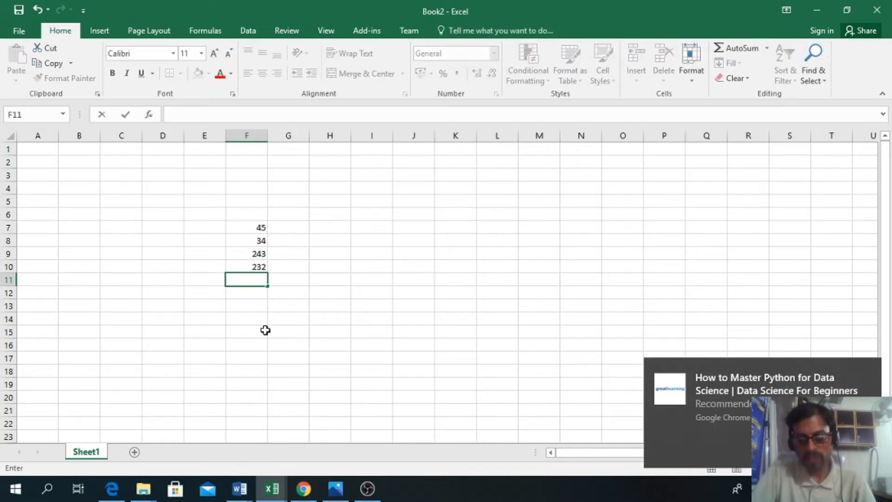
key("Escape")
Step: Add the first two numbers as typed constants in cell F11 with the formula =45+34, and review that formula
type("=")
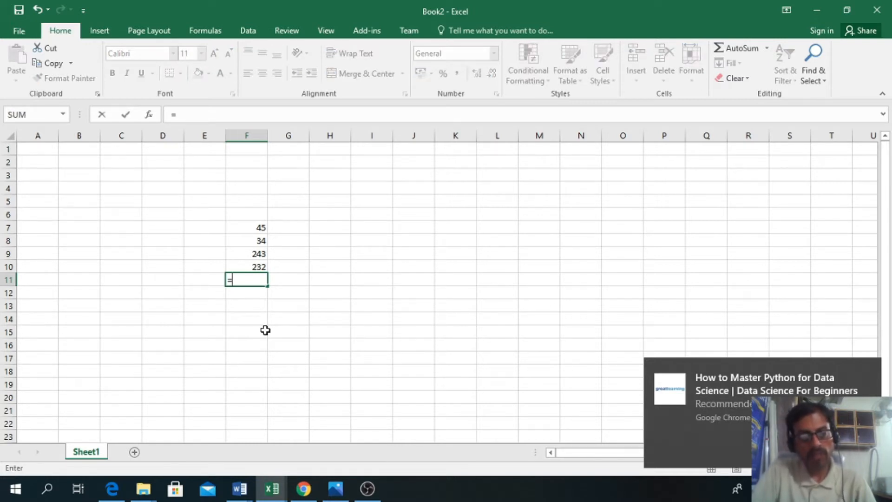
type("4")
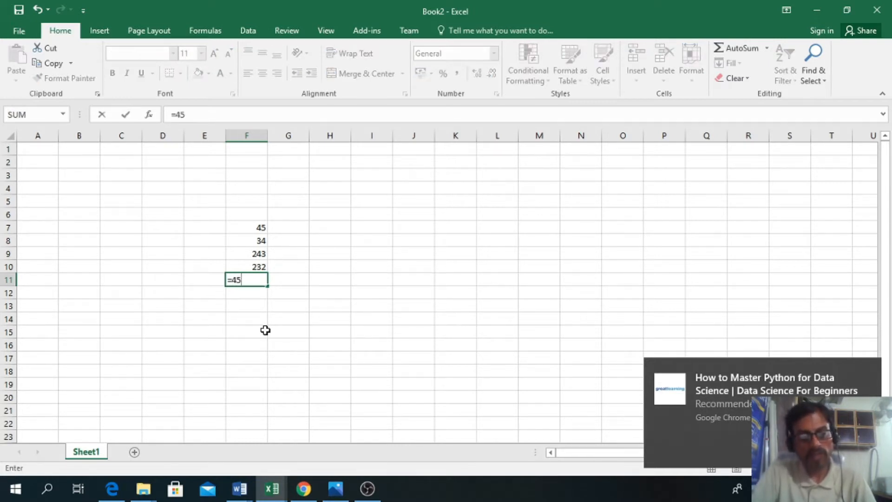
type("5+34")
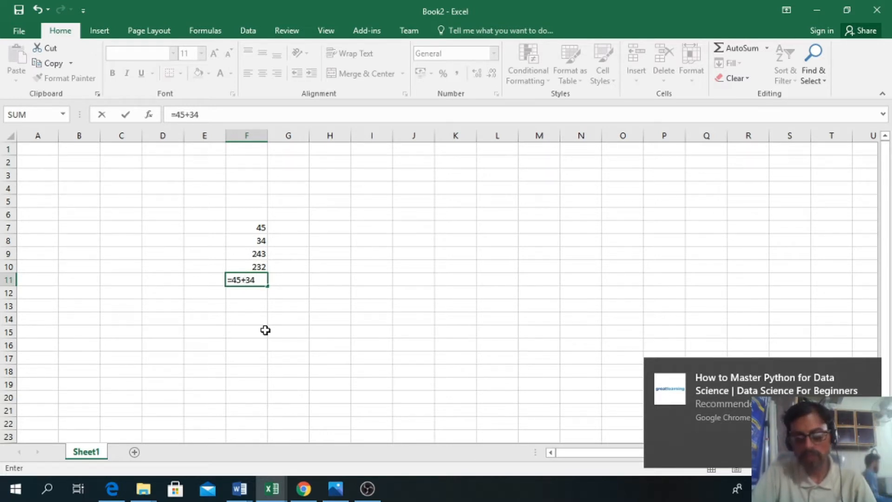
key("Return")
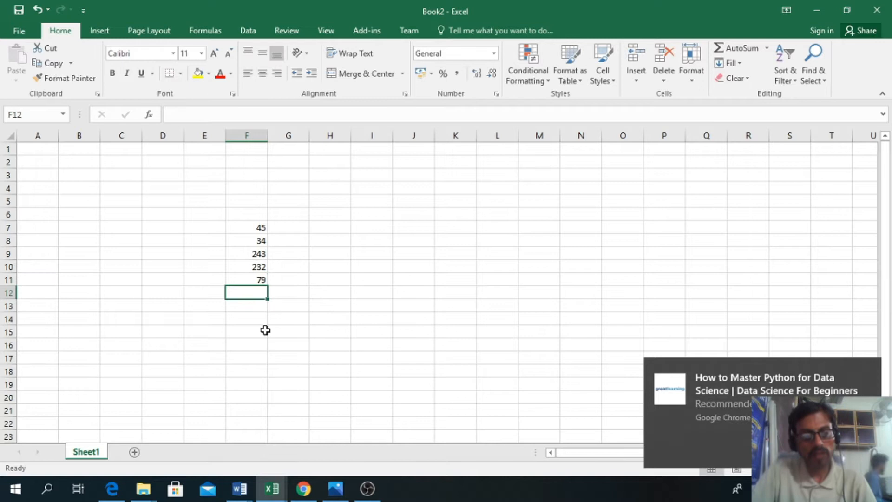
left_click(245, 279)
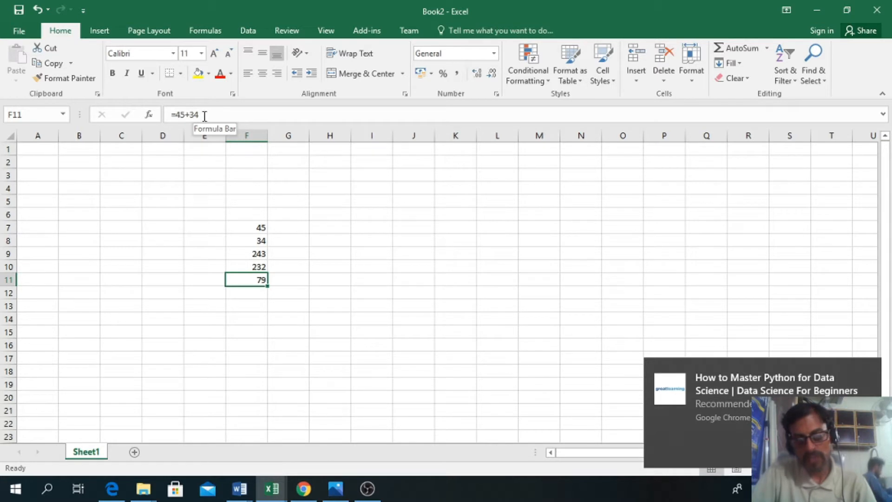
Step: Set cell F7 to 46 and check whether the constant formula in F11 reacts
left_click(240, 307)
left_click(238, 290)
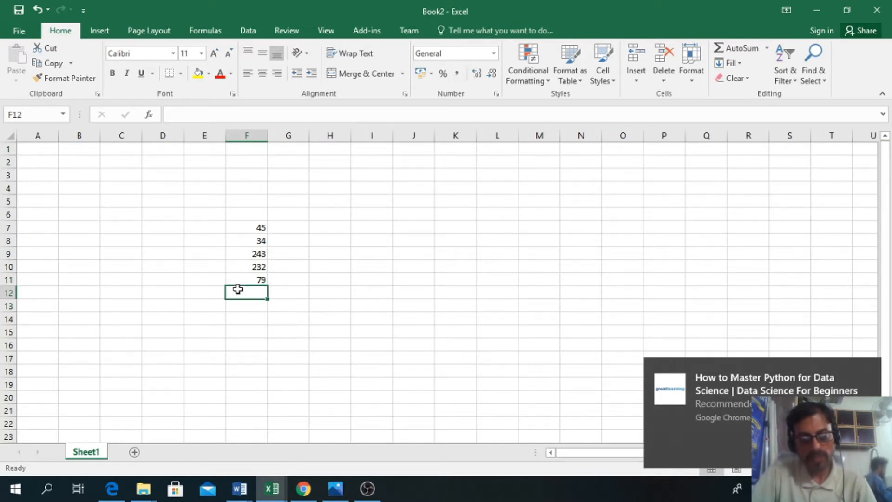
left_click(250, 226)
type("4")
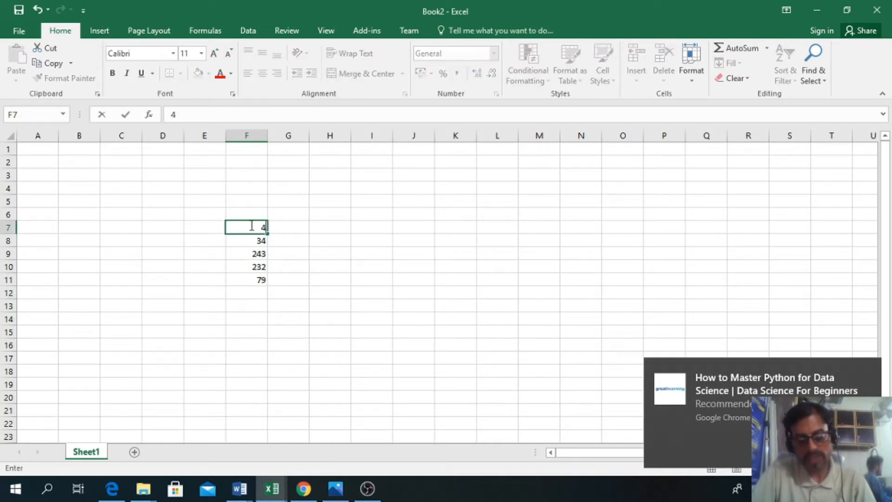
key("Return")
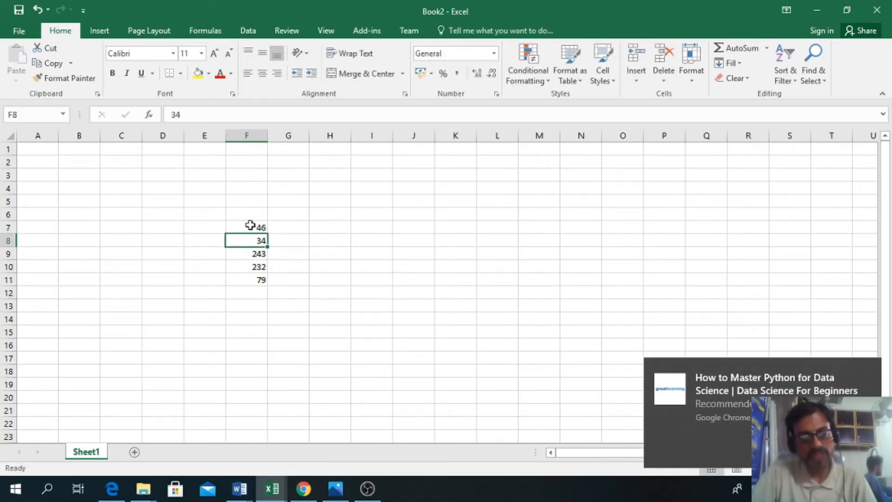
left_click(256, 278)
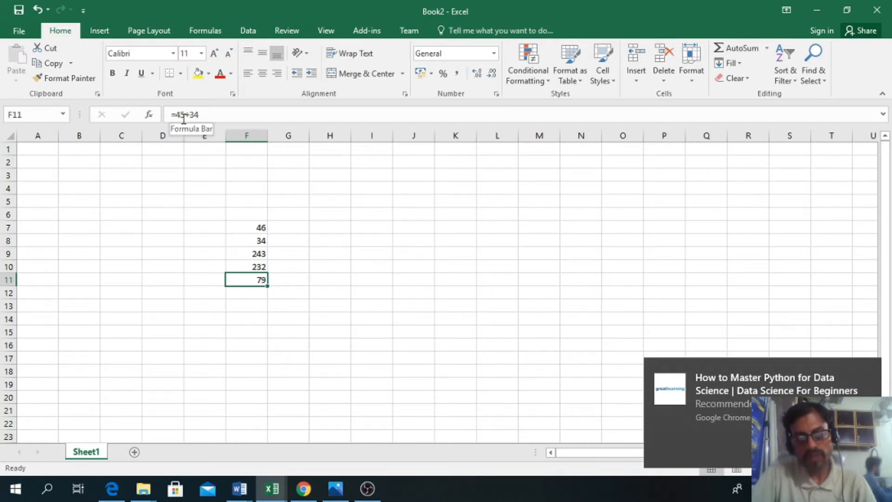
Step: Set cell F7 back to 45 and inspect the formula in F11
left_click(251, 224)
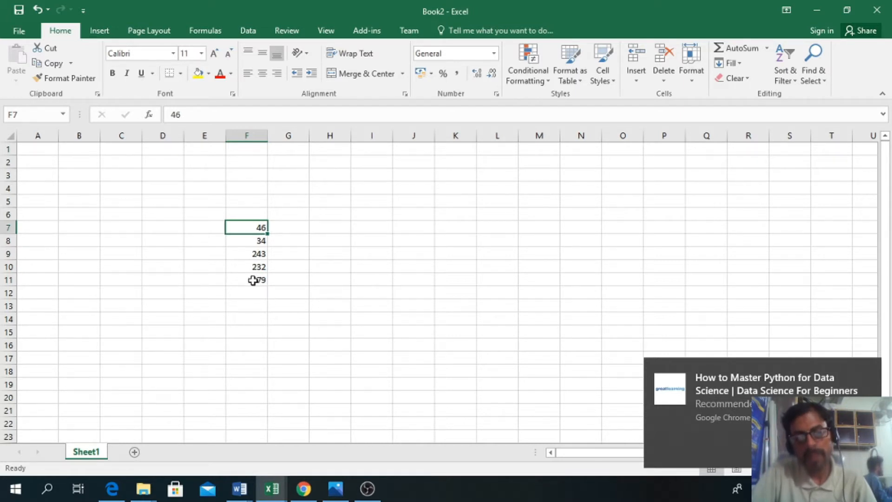
type("4")
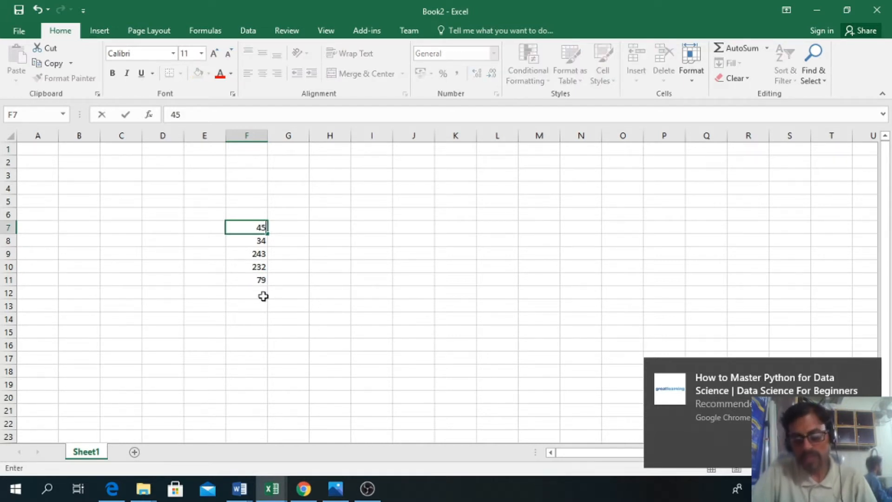
key("Return")
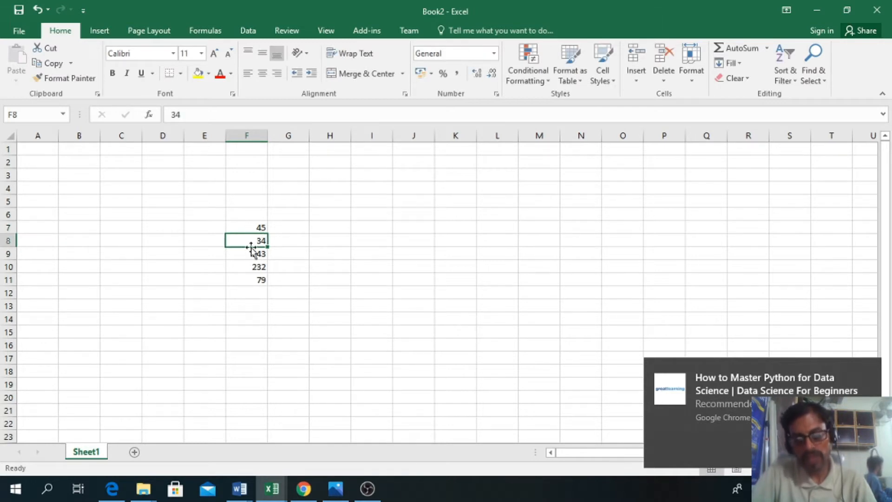
left_click(255, 291)
left_click(252, 277)
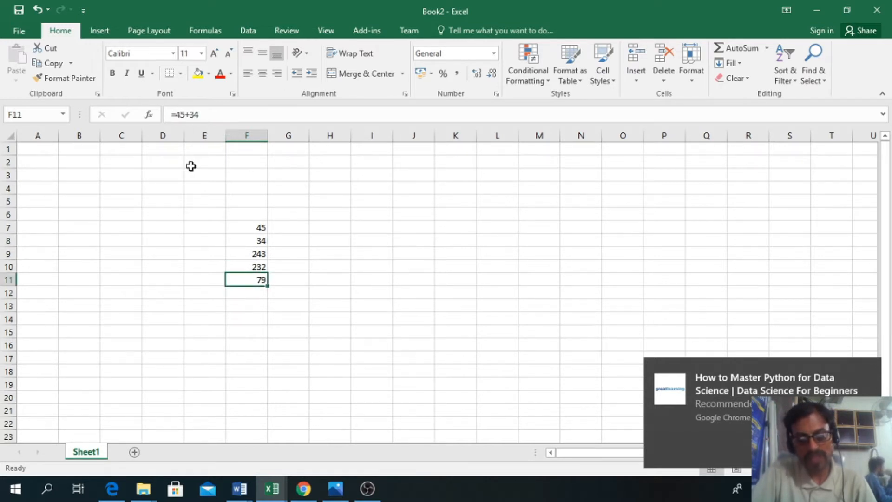
left_click(246, 295)
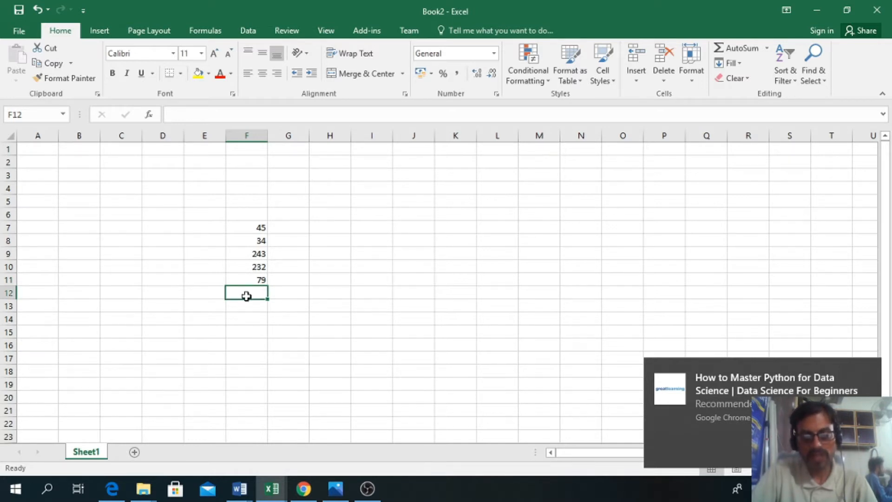
left_click(263, 335)
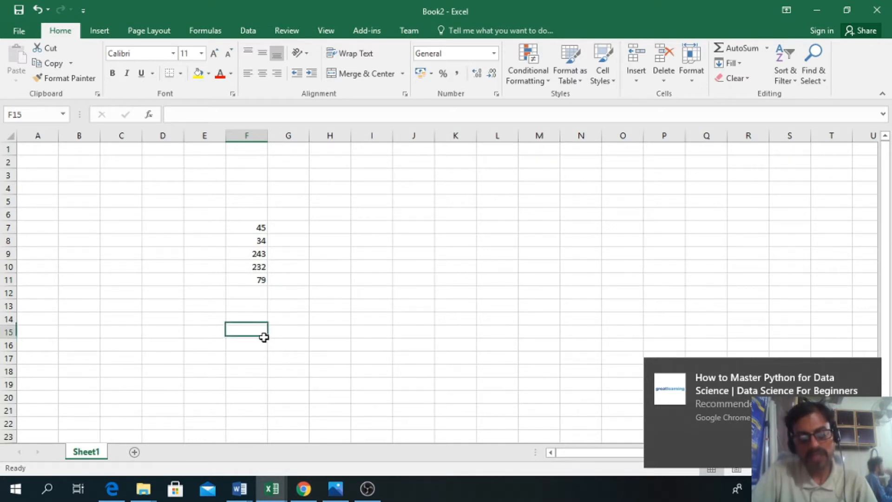
Step: Add the first two numbers by cell reference in F14 with the formula =F7+F8, and review that formula
left_click(256, 231)
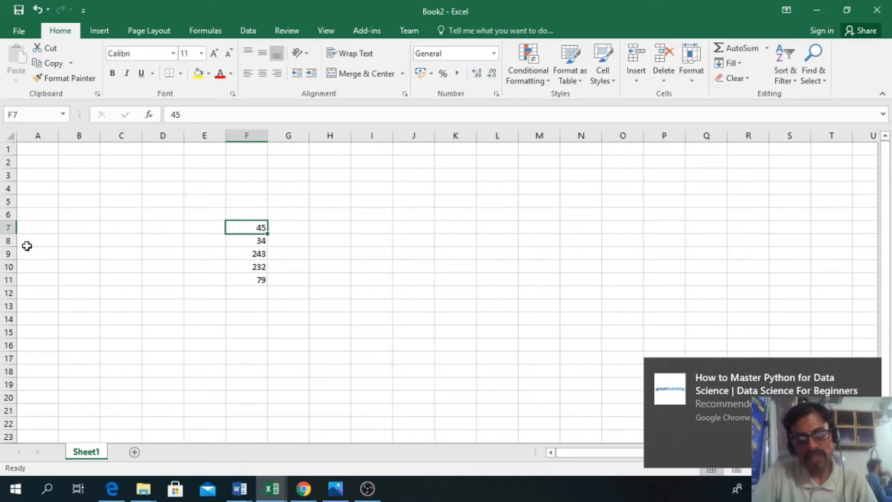
left_click(252, 241)
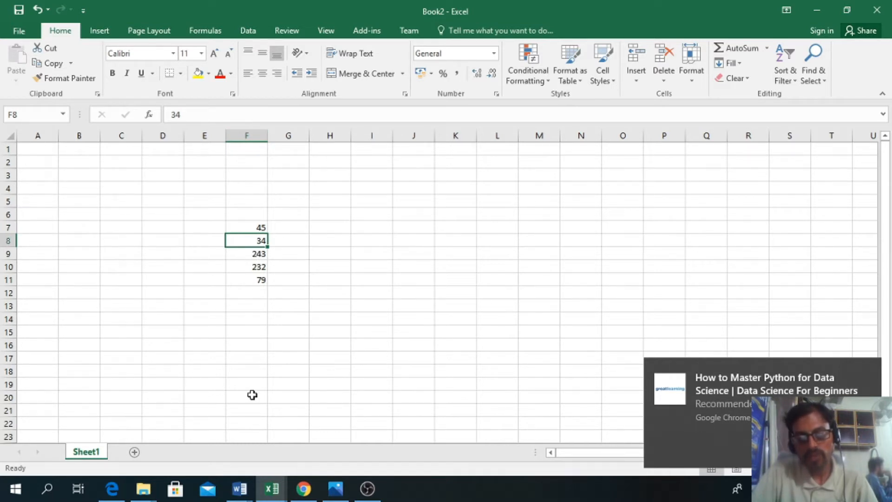
left_click(245, 320)
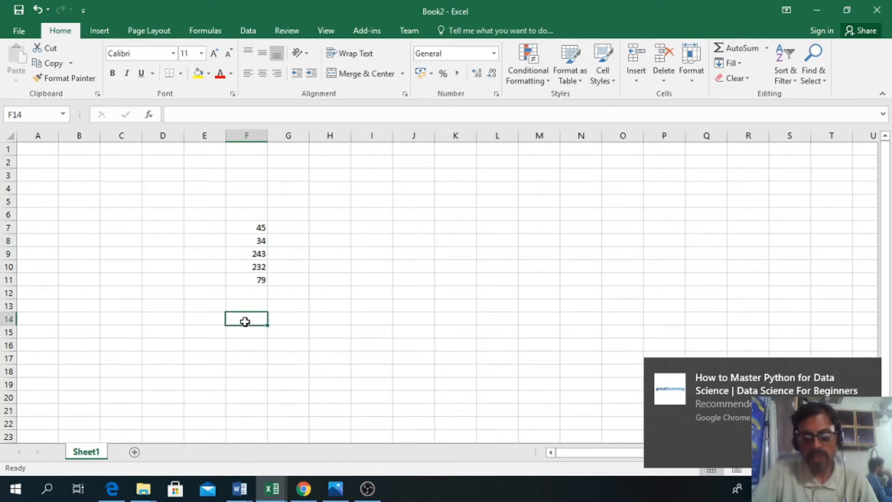
type("=")
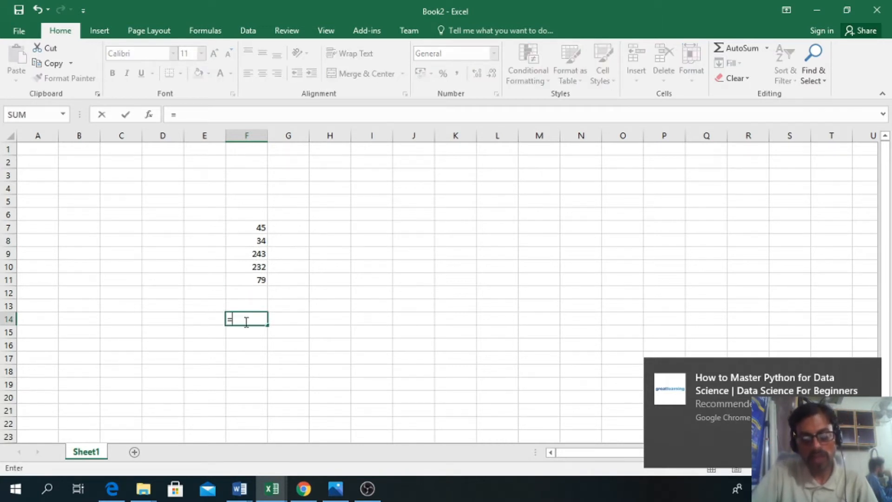
type("f7+")
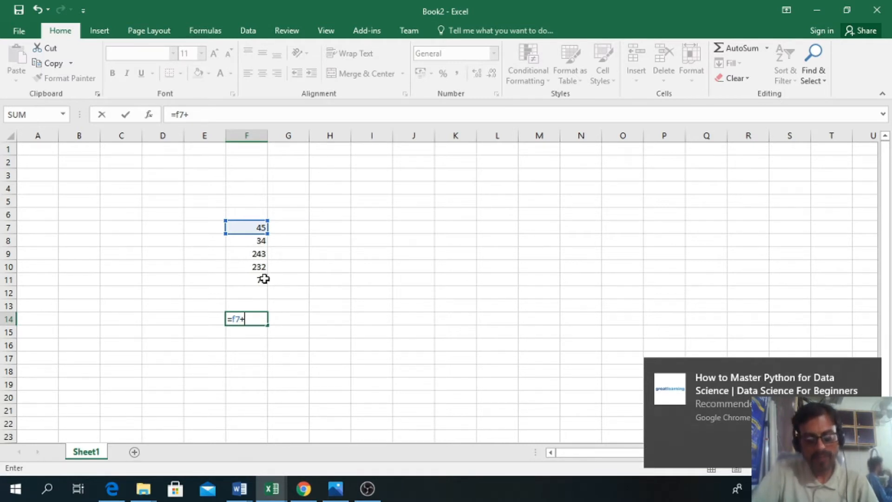
type("f8")
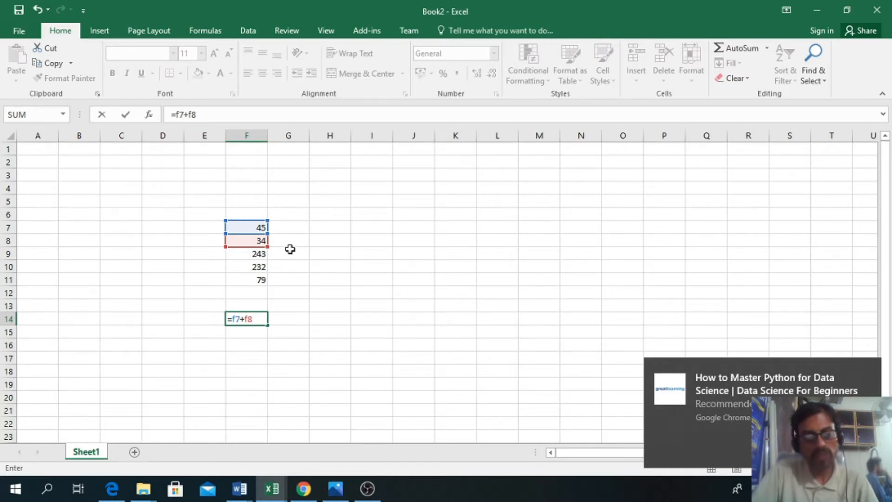
key("Return")
left_click(261, 317)
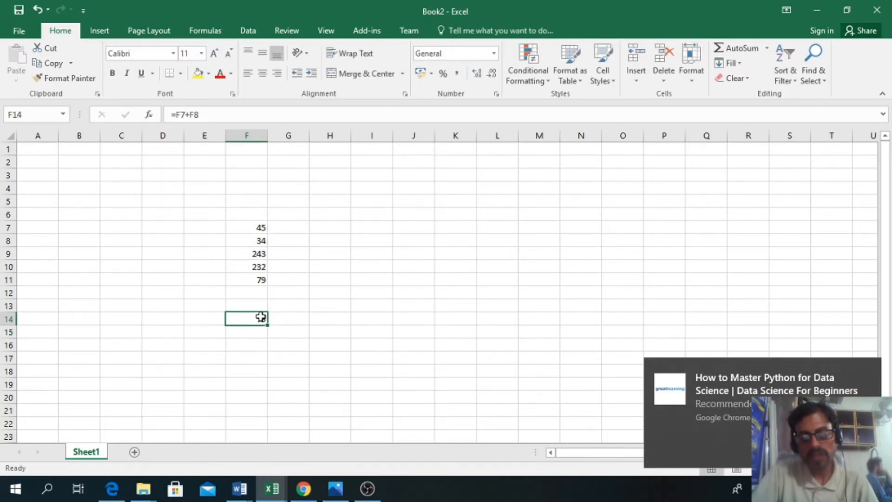
Step: Set cell F7 to 46 and compare the formulas and results in F11 and F14
left_click(249, 230)
type("46")
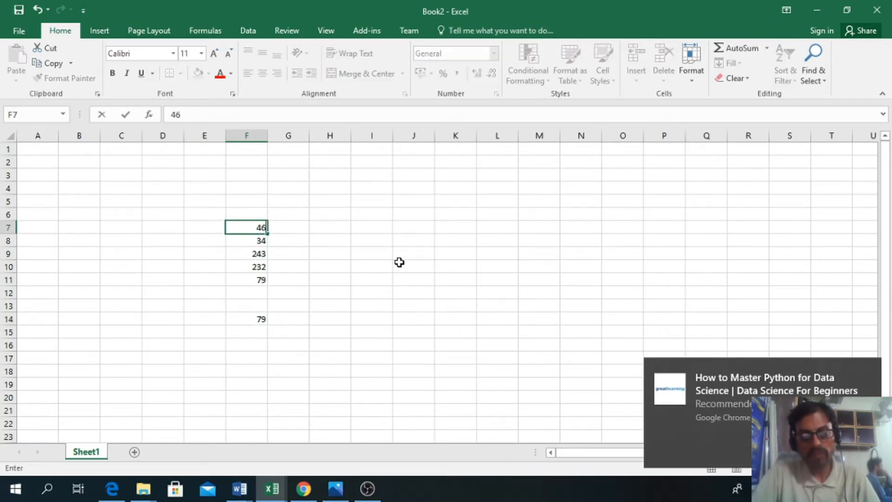
key("Return")
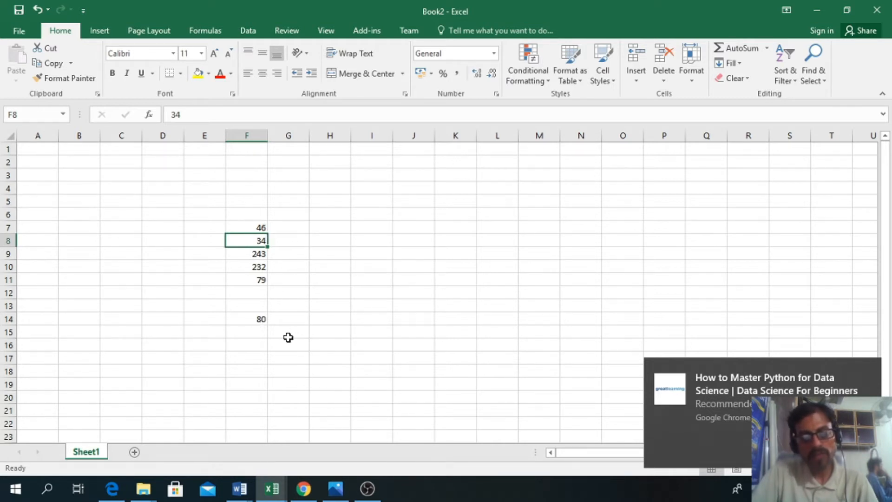
left_click(264, 320)
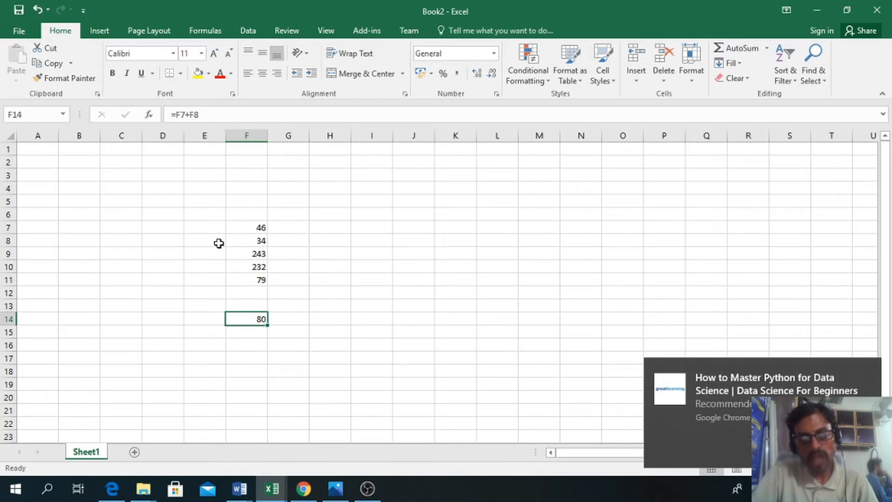
left_click(249, 278)
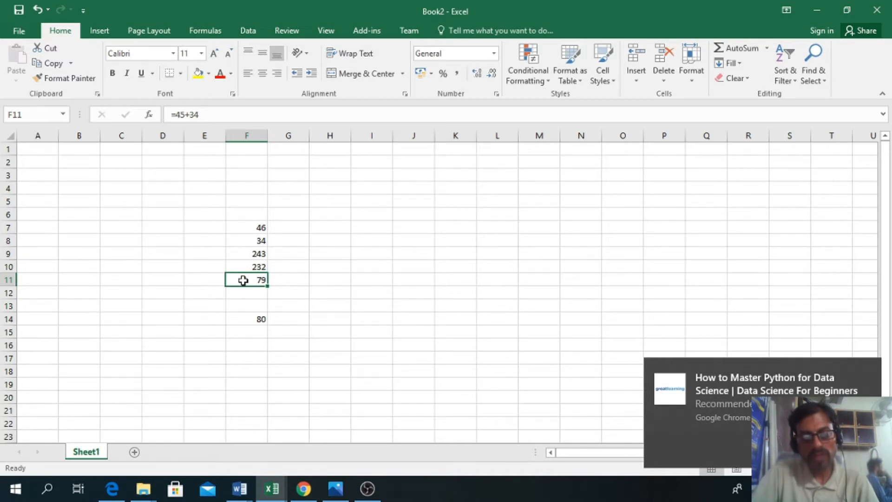
left_click(253, 317)
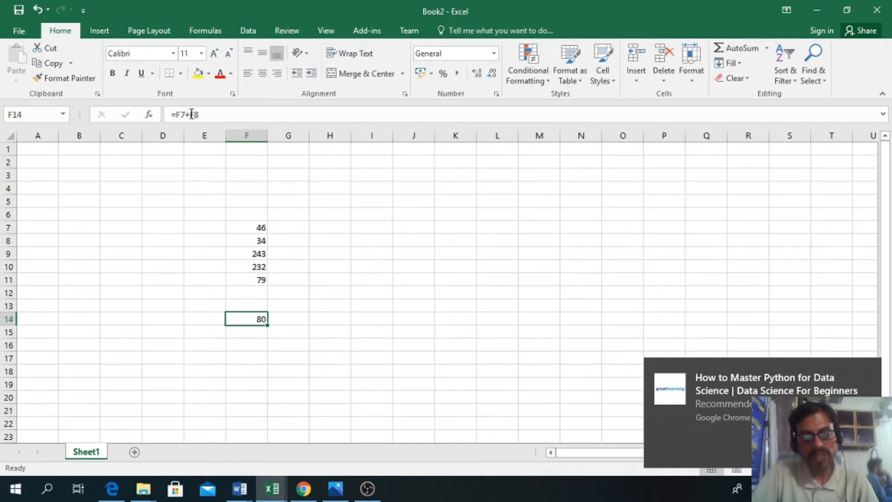
left_click(263, 335)
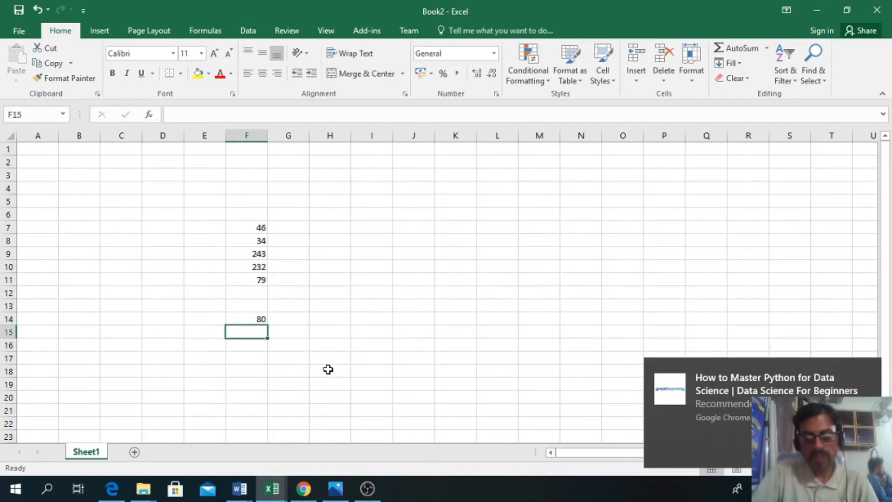
Step: Add the first two numbers by cell reference in F15 with the formula =F7+F8, and compare it with the formula in F14
type("=")
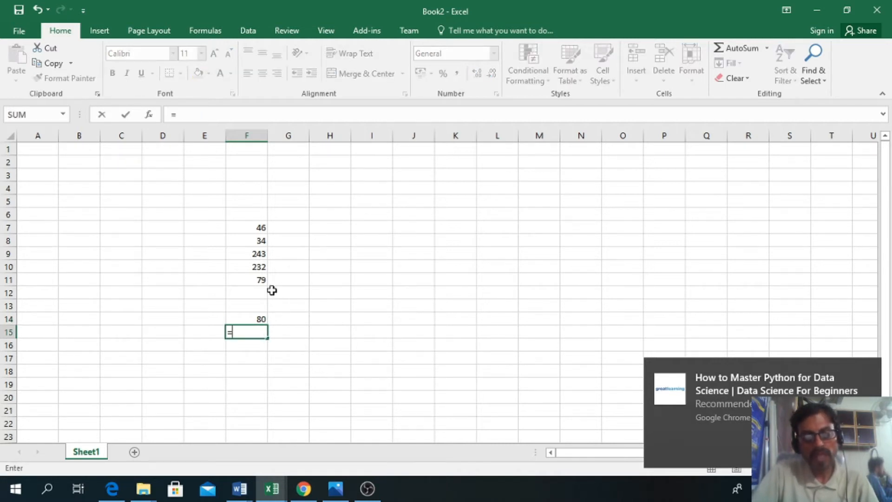
left_click(259, 227)
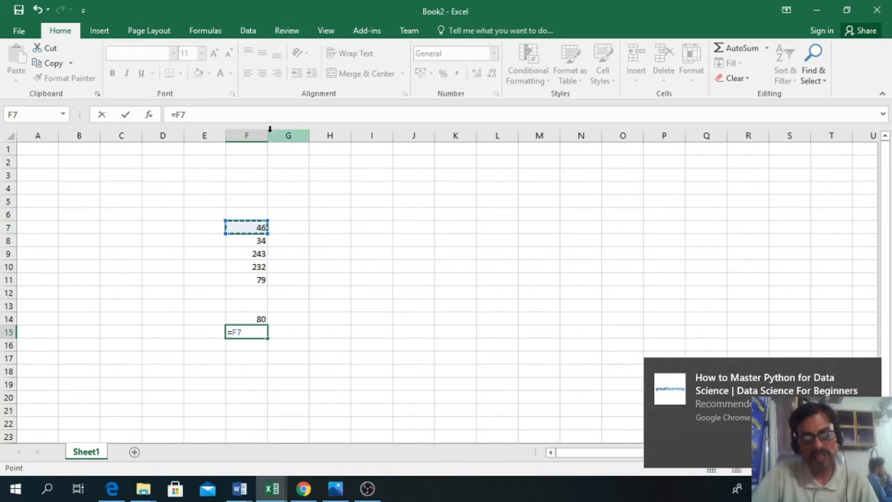
type("+")
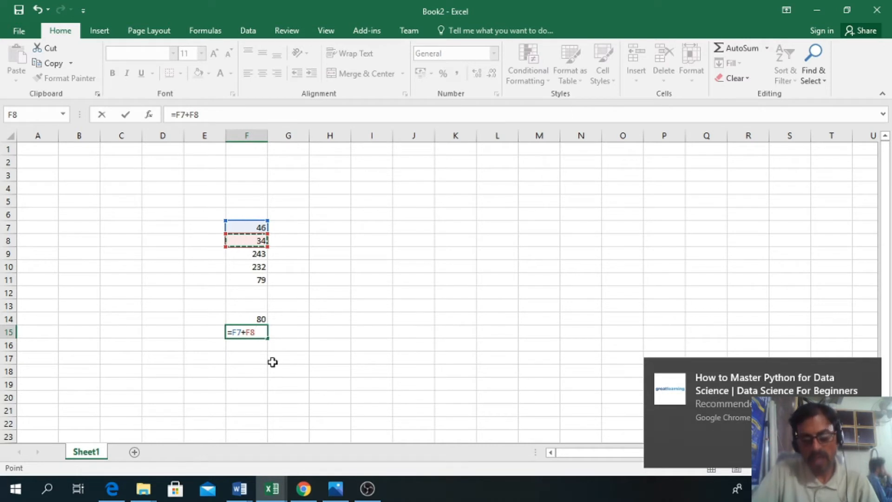
key("Return")
left_click(251, 331)
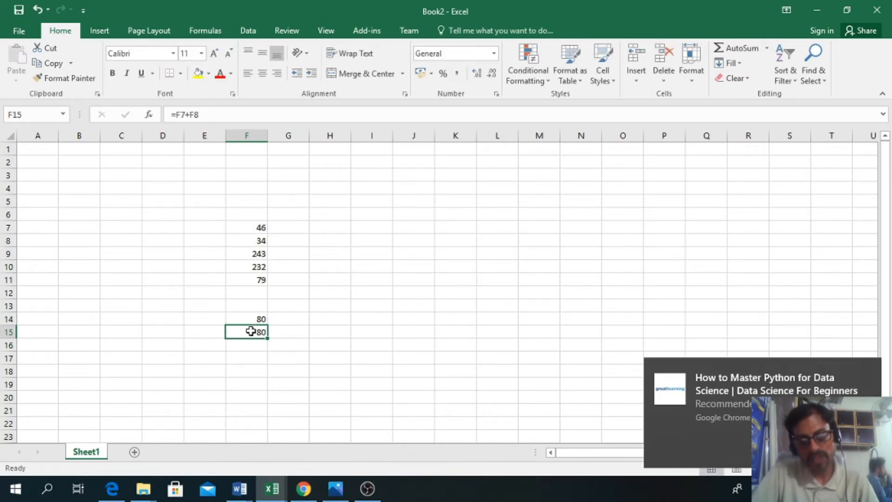
left_click(245, 345)
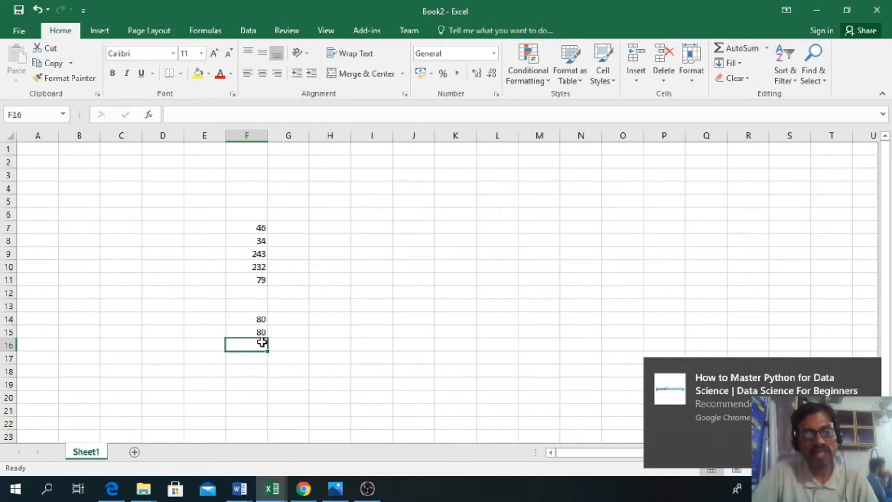
left_click(256, 333)
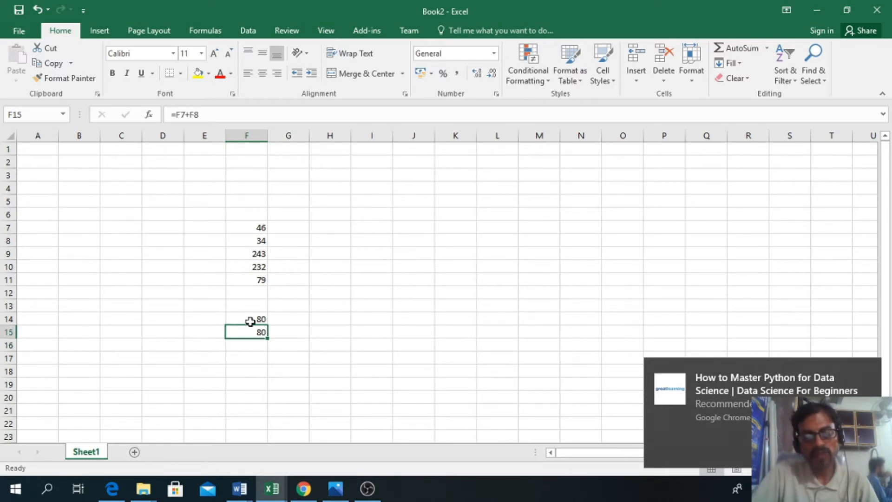
left_click(250, 321)
left_click(254, 335)
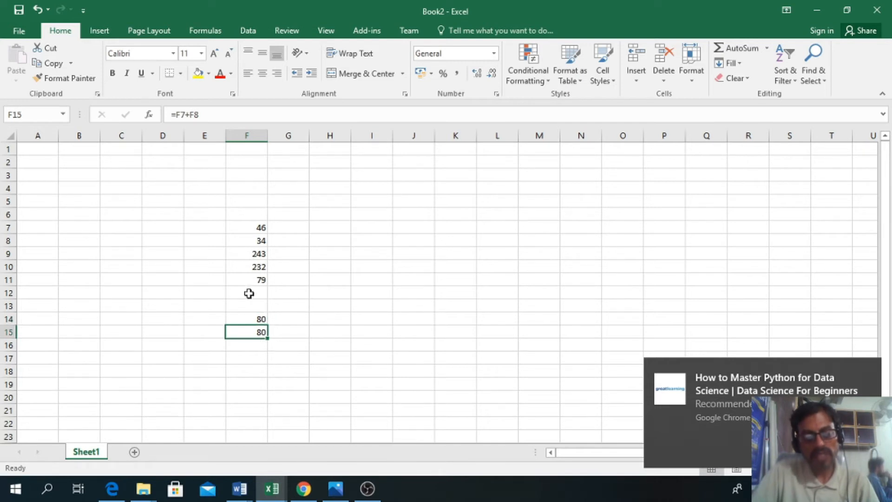
left_click(258, 318)
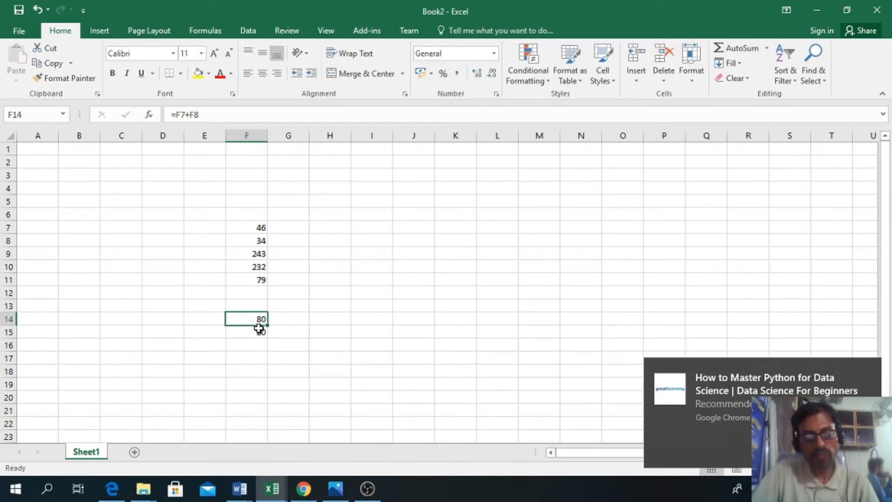
left_click(256, 332)
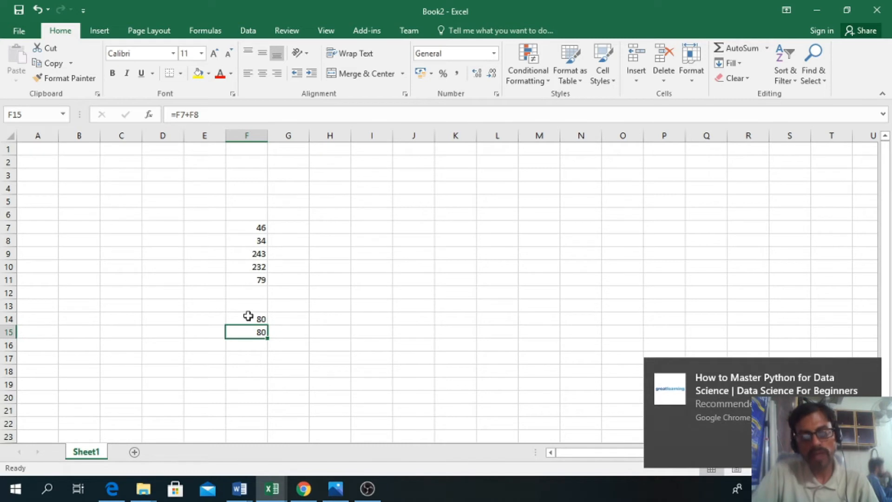
Step: Add all four numbers by cell reference in F16 with the formula =F7+F8+F9+F10
left_click(253, 348)
type("=")
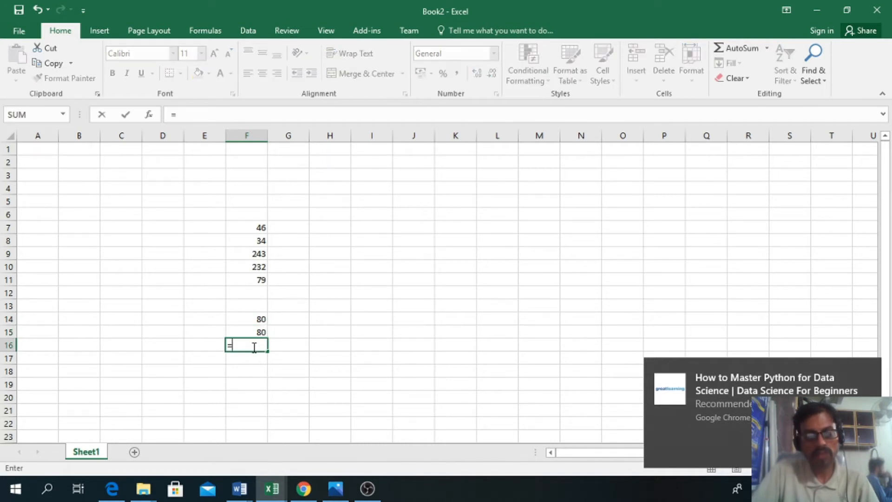
left_click(254, 226)
type("+")
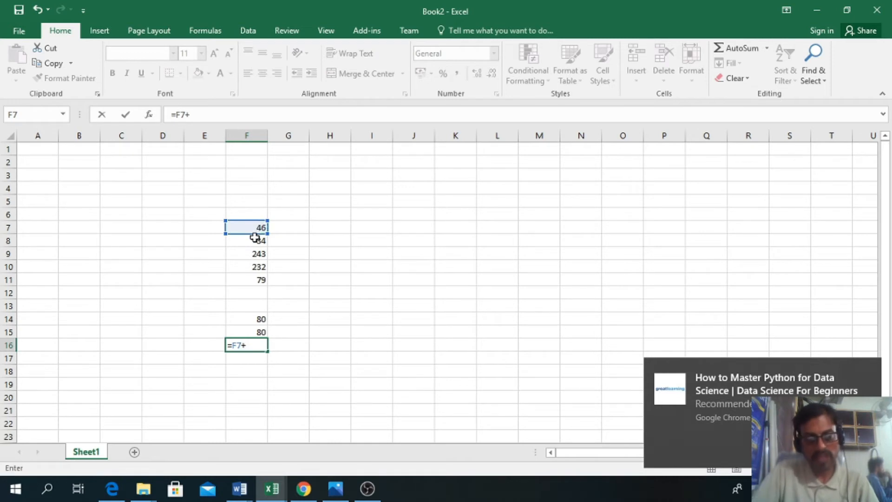
left_click(255, 238)
type("+")
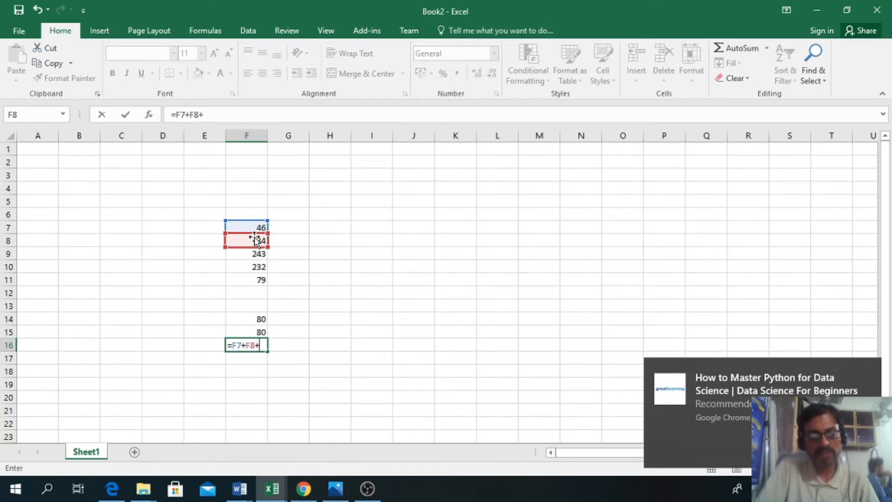
left_click(242, 255)
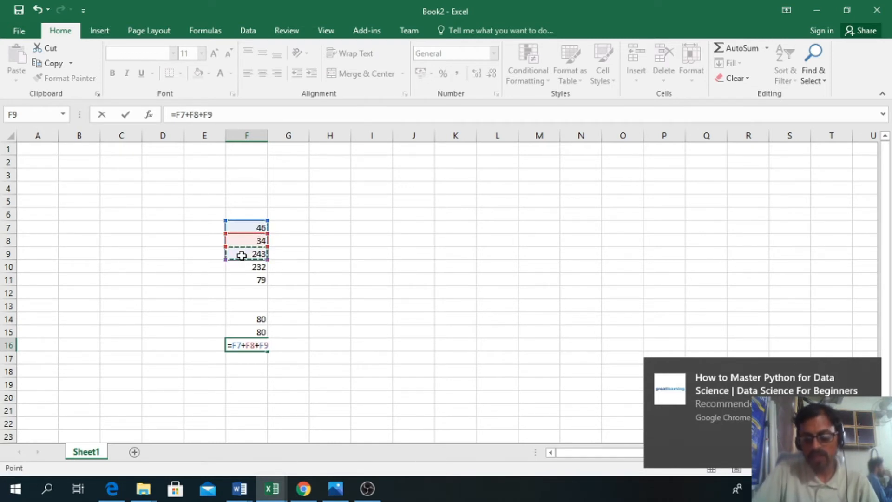
type("+")
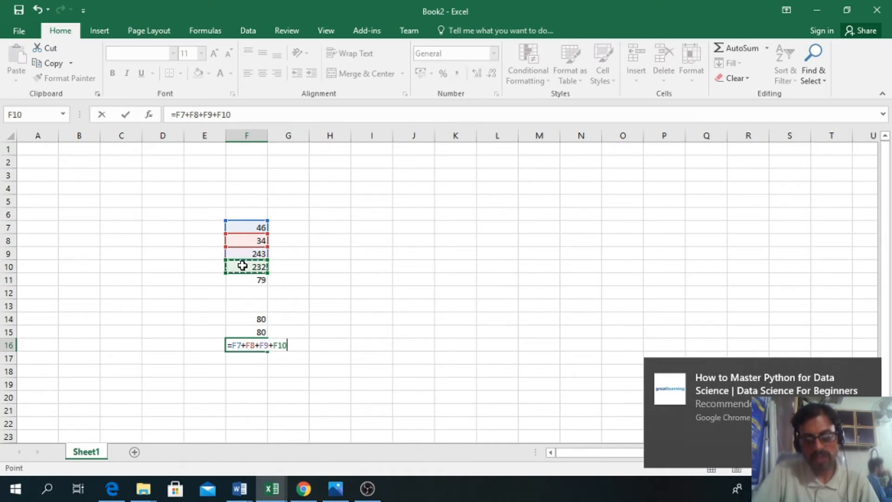
left_click(242, 266)
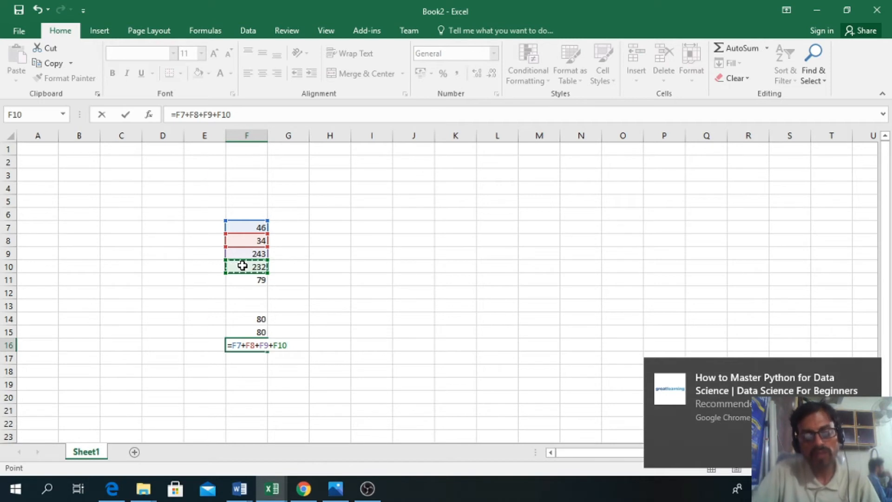
key("Return")
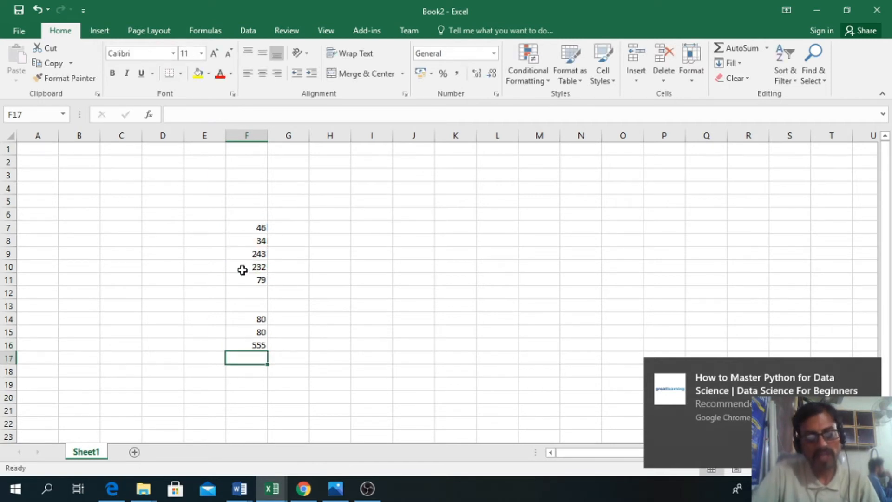
Step: Review the cell-reference formulas in F16, F15 and F14 and compare them with the constant formula in F11
left_click(251, 348)
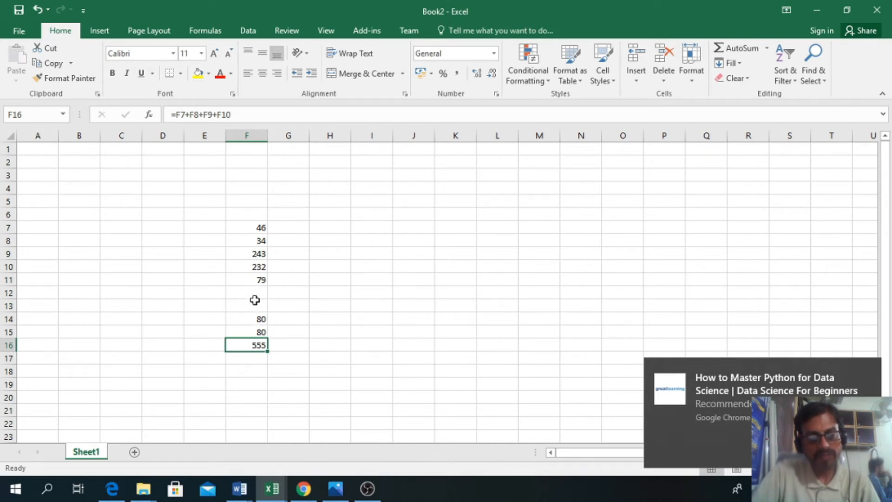
left_click(253, 363)
left_click(253, 344)
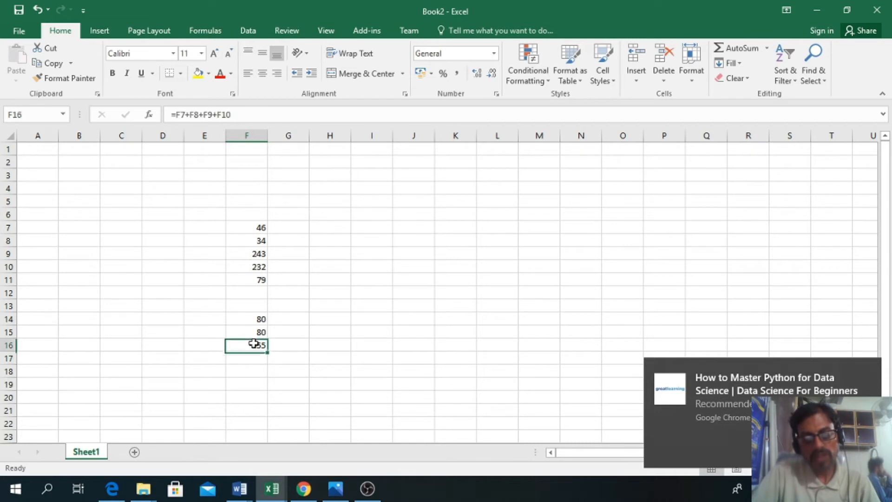
left_click(255, 334)
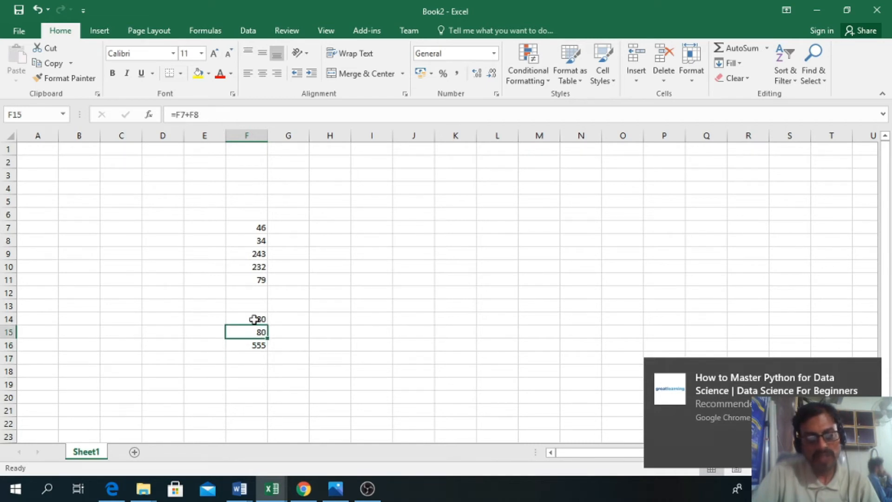
left_click(255, 319)
left_click(253, 333)
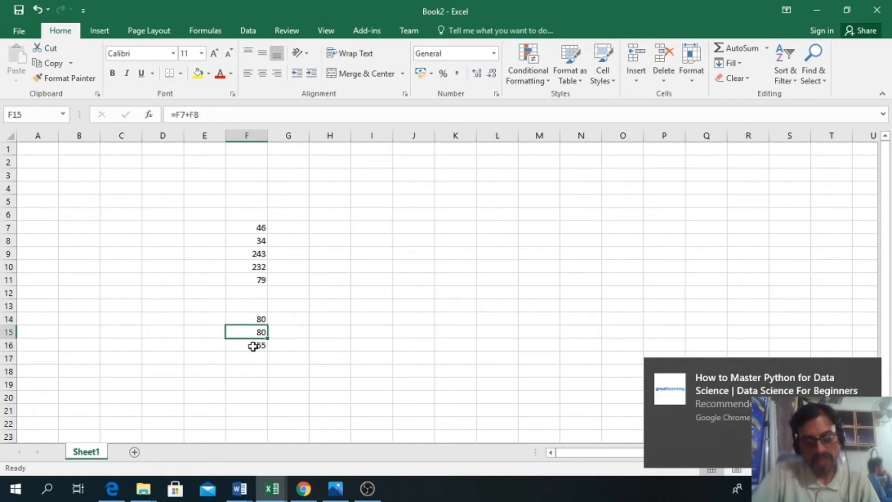
left_click(251, 356)
left_click(253, 279)
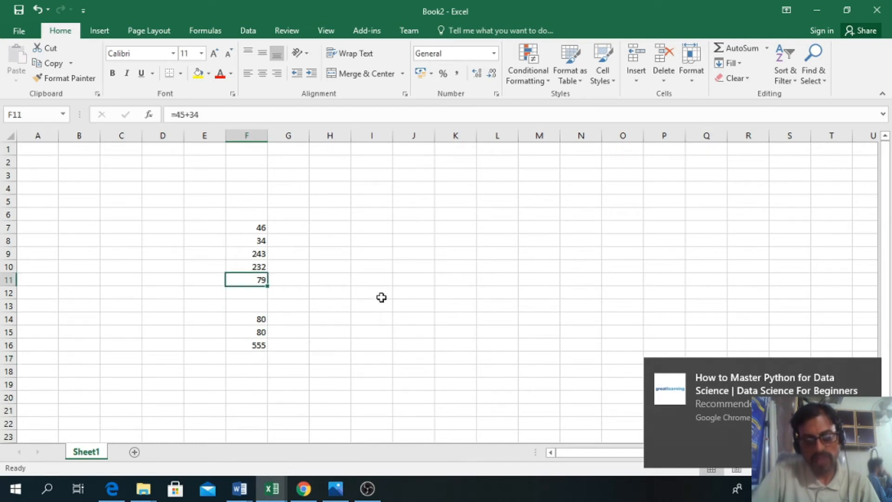
Step: Enter the numbers 2, 4, 5, 6 and 7 across row 11 from I11 to M11, and make O11 the active cell
left_click(365, 278)
type("2")
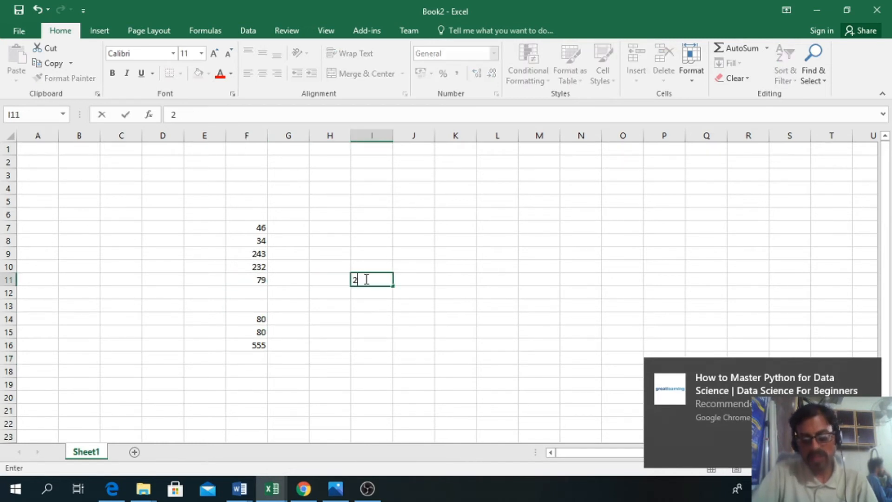
key("Tab")
type("4")
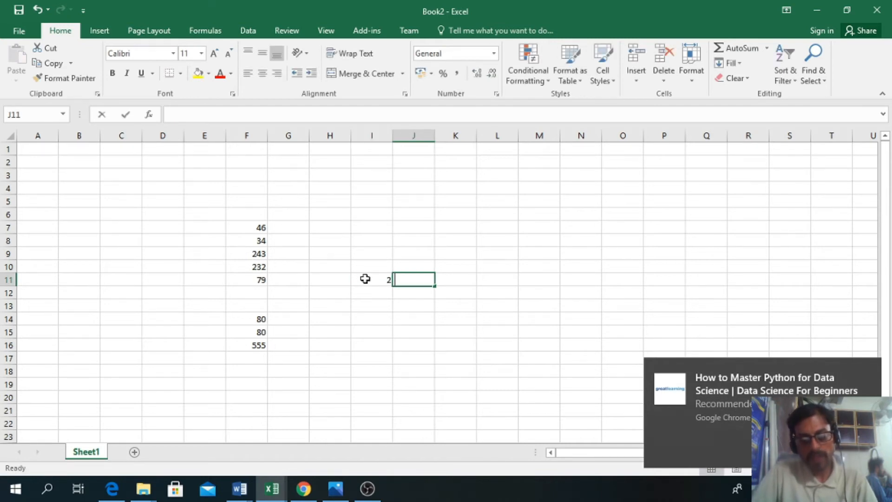
key("Tab")
type("5")
key("Tab")
type("6")
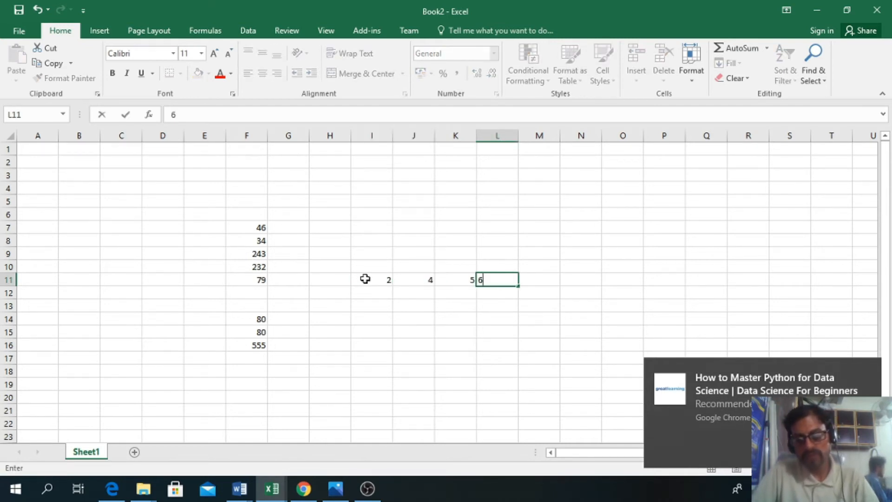
key("Tab")
type("7")
key("Tab")
key("Tab")
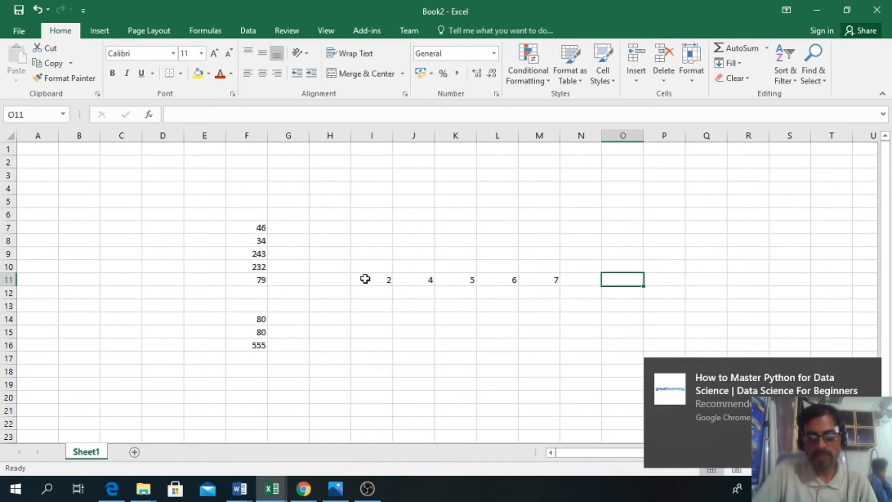
type("=")
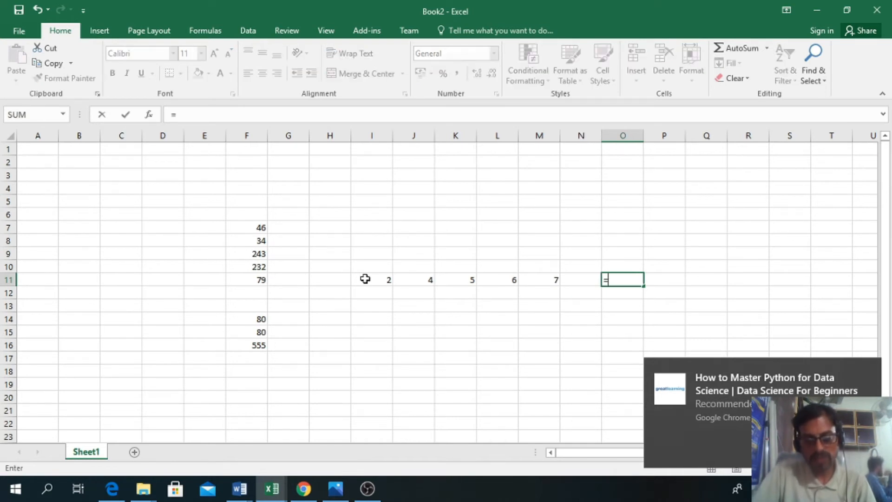
left_click(378, 282)
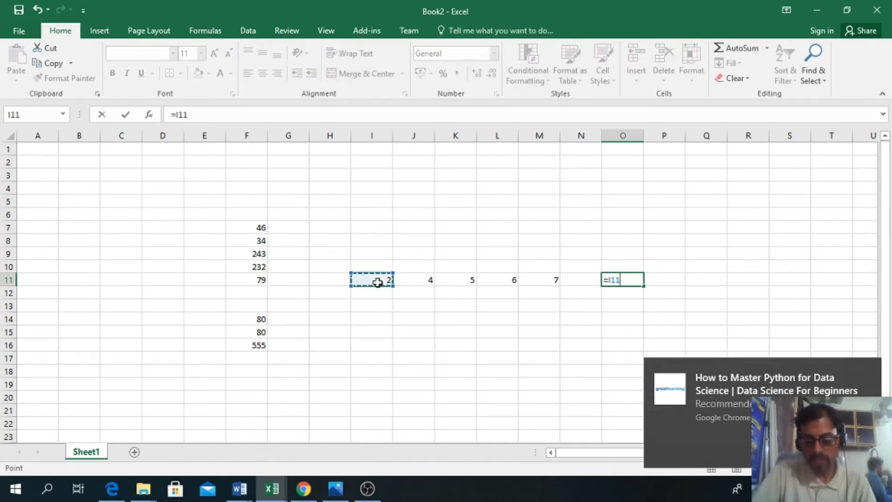
key("F9")
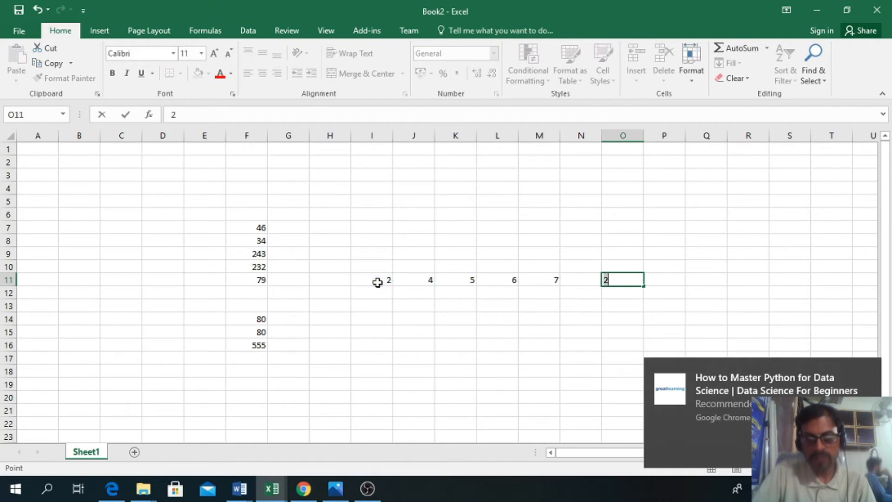
key("BackSpace")
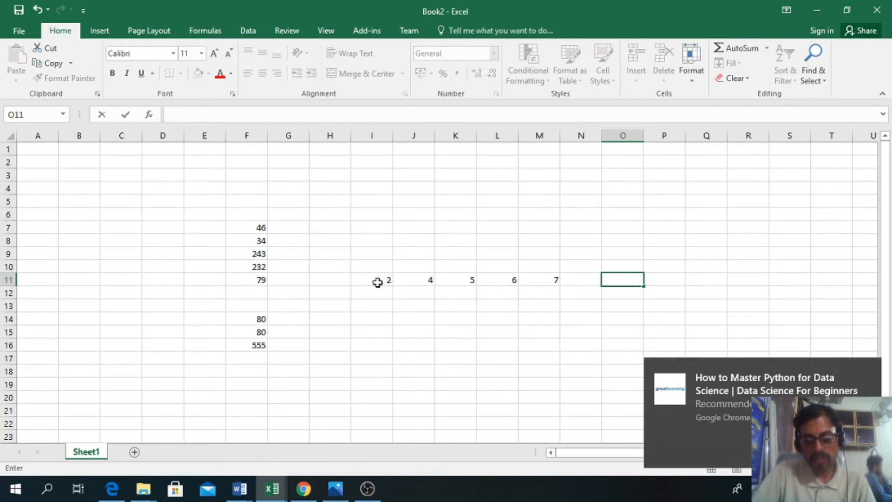
Step: Add the five numbers in row 11 by cell reference in O11 with the formula =I11+J11+K11+L11+M11
type("=")
left_click(381, 279)
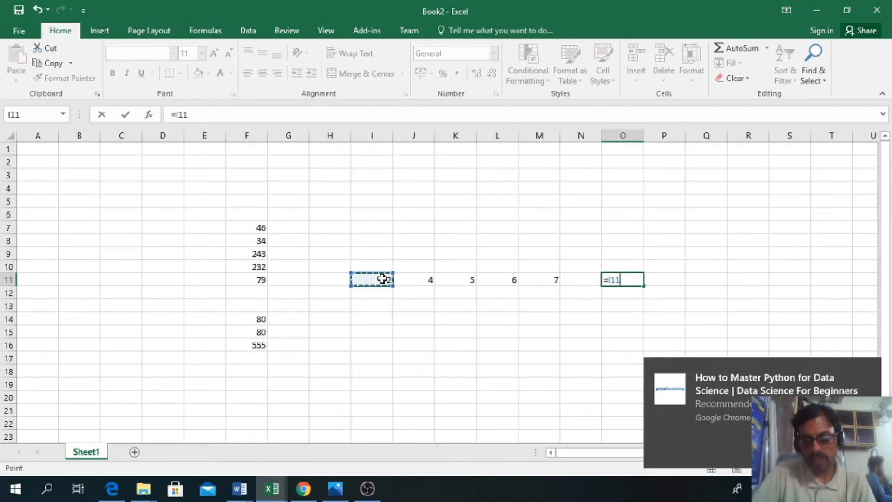
type("+")
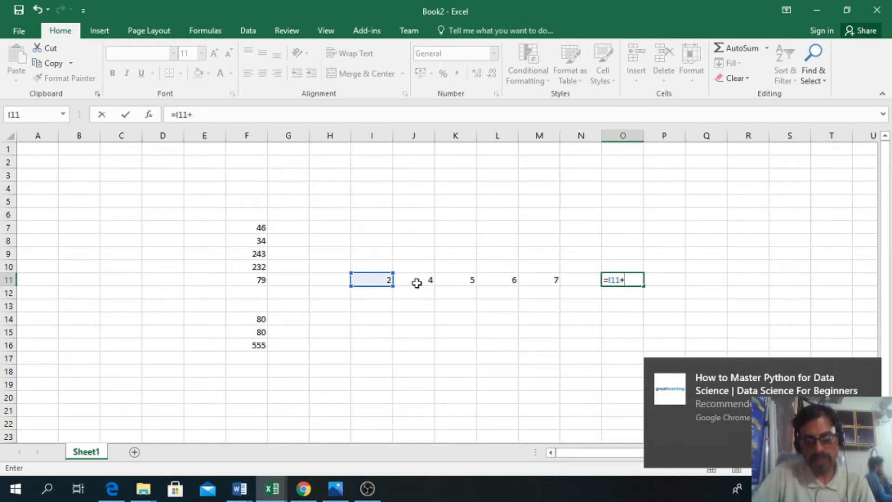
left_click(424, 281)
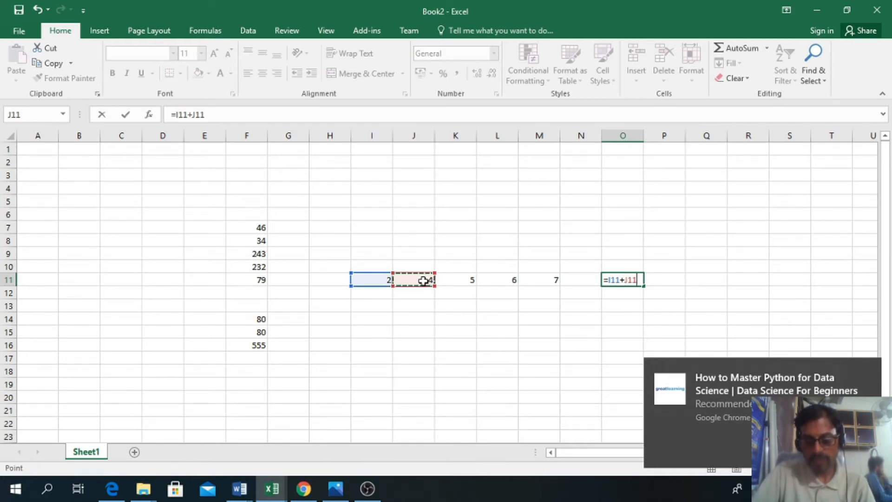
type("+")
left_click(465, 280)
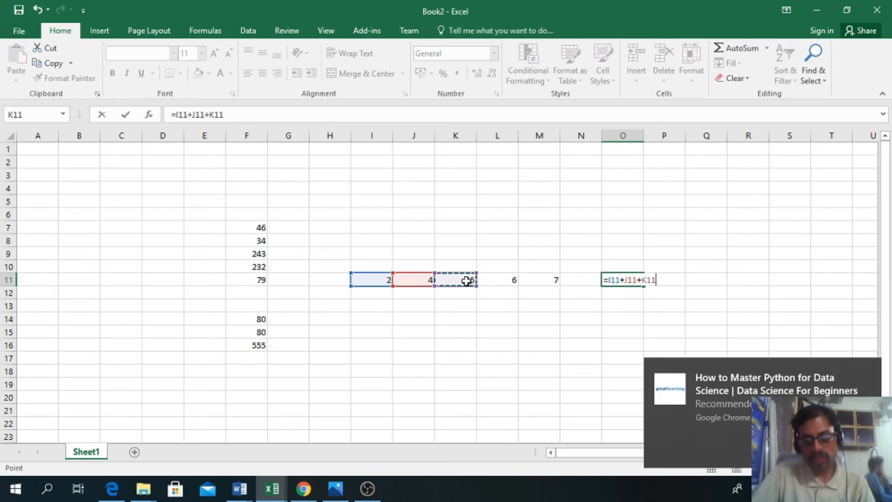
type("+")
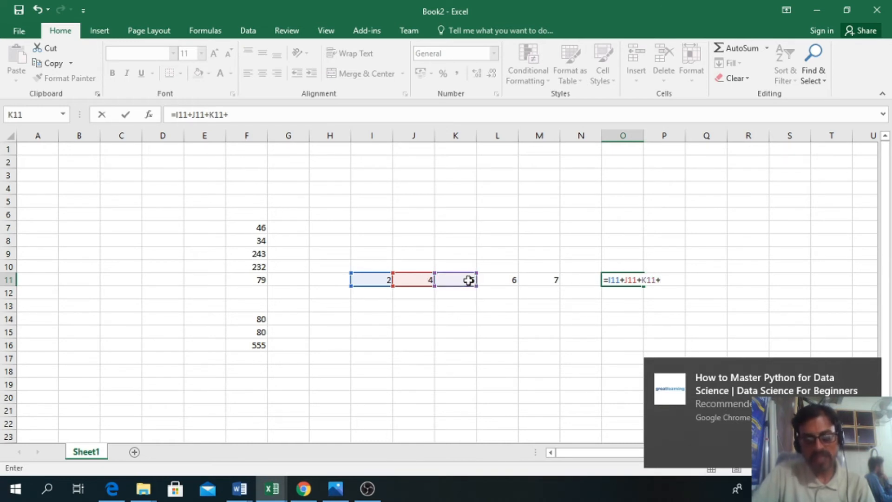
left_click(509, 278)
type("+")
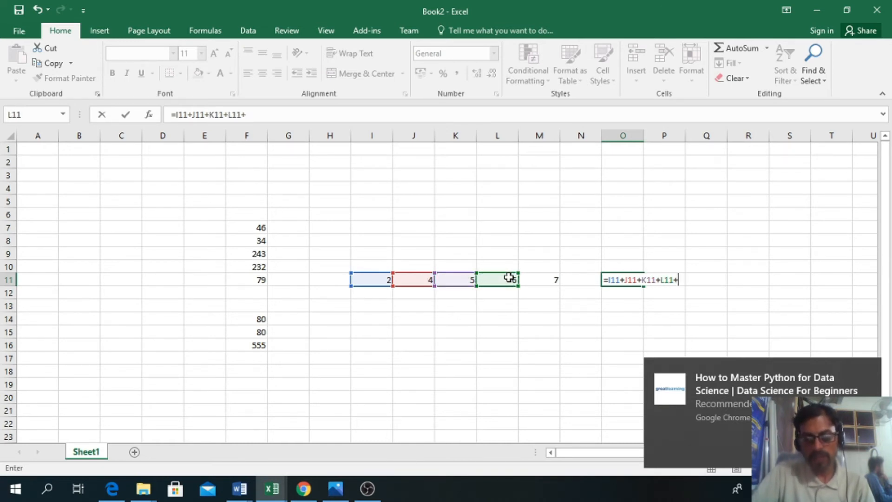
left_click(551, 281)
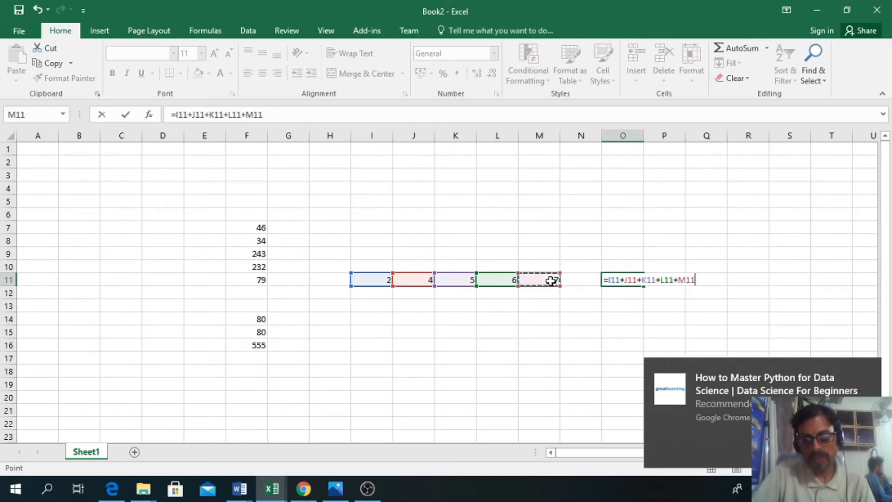
key("Return")
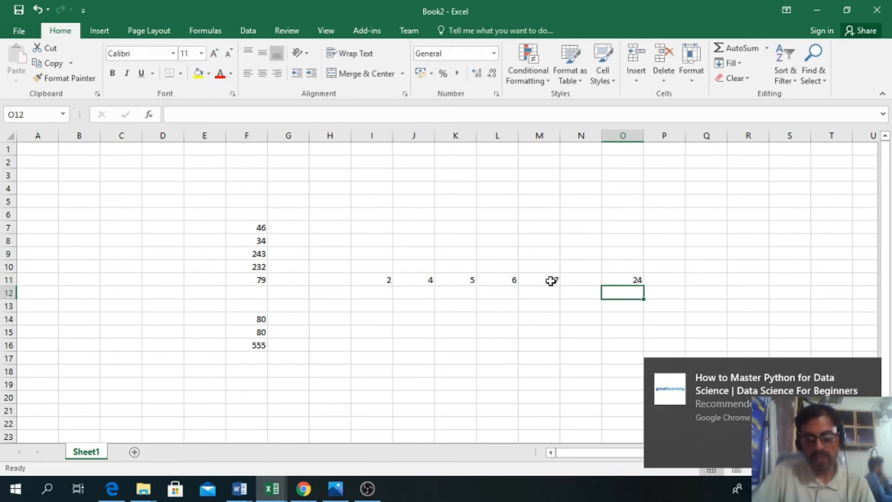
Step: Review the cell-reference addition formula in O11
left_click(614, 281)
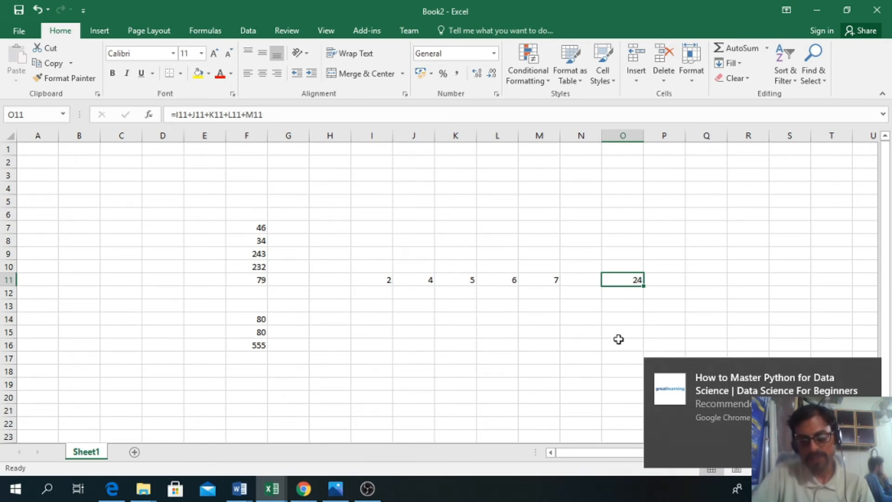
key("Down")
key("Up")
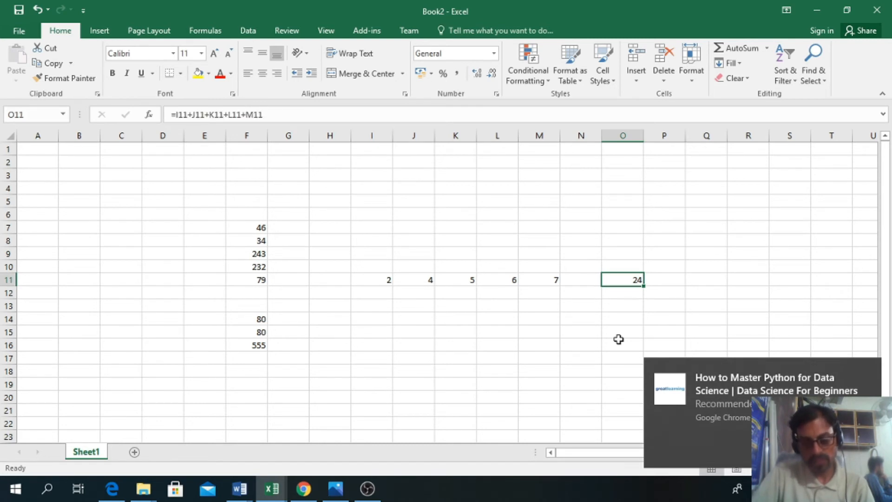
key("Down")
key("Up")
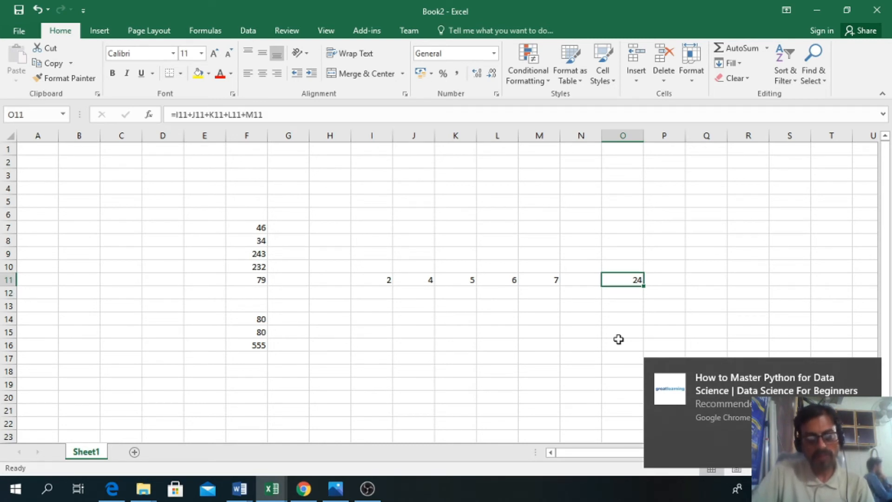
Step: Dismiss the Google Chrome video recommendation notification that covers part of the worksheet
key("Down")
key("Down")
key("Down")
key("Down")
key("Down")
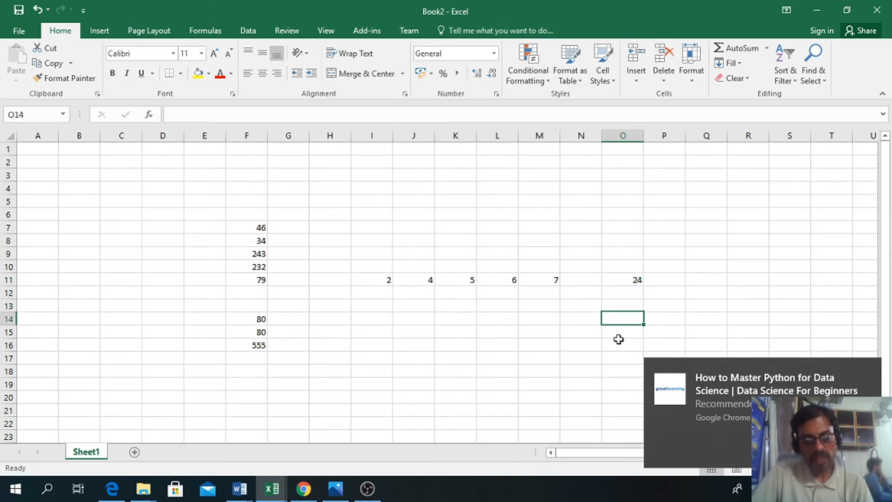
key("Down")
key("Left")
key("Left")
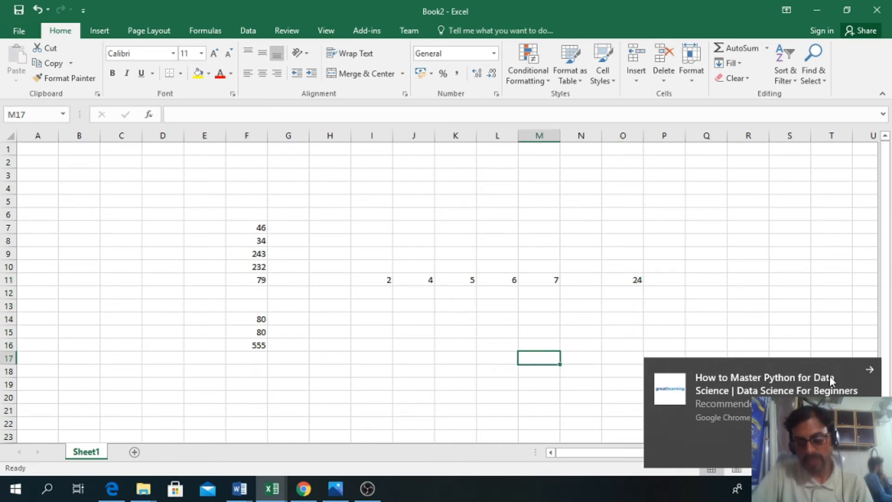
left_click(868, 373)
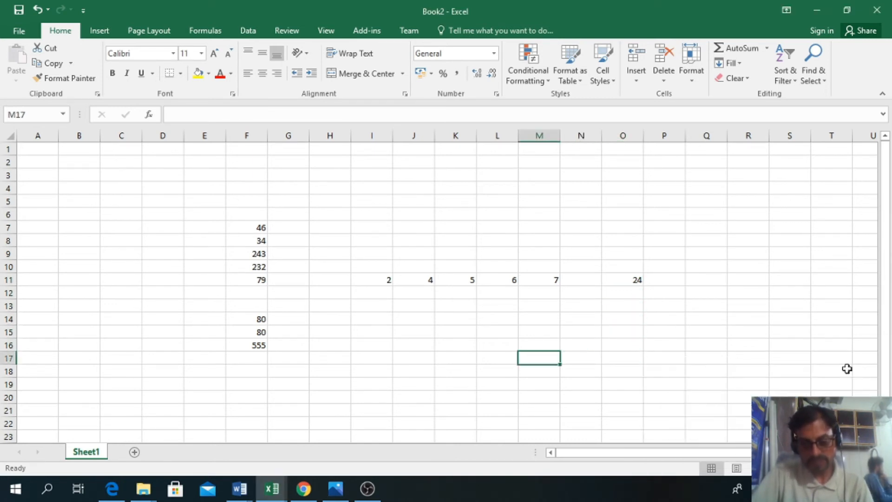
left_click(436, 376)
key("Down")
key("Down")
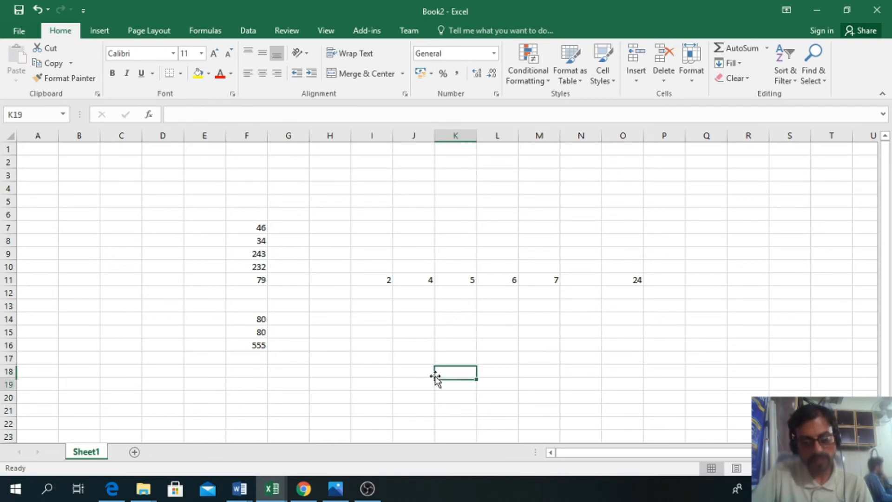
key("Up")
key("Up")
key("Left")
key("Up")
key("Left")
Step: Add the same five row 11 numbers in P11 with the SUM function, using the formula =SUM(I11,J11,K11,L11,M11)
key("Right")
key("Right")
key("Right")
key("Right")
key("Right")
key("Right")
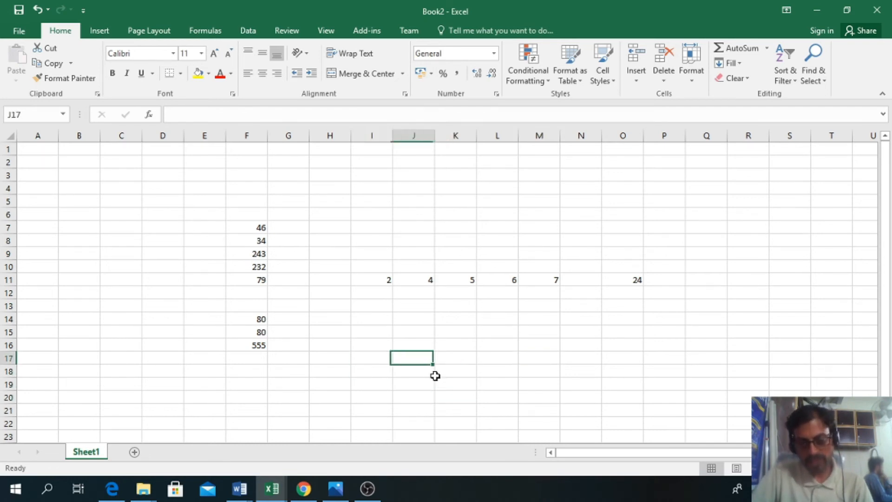
key("Up")
key("Up")
key("Up")
key("Up")
key("Up")
key("Up")
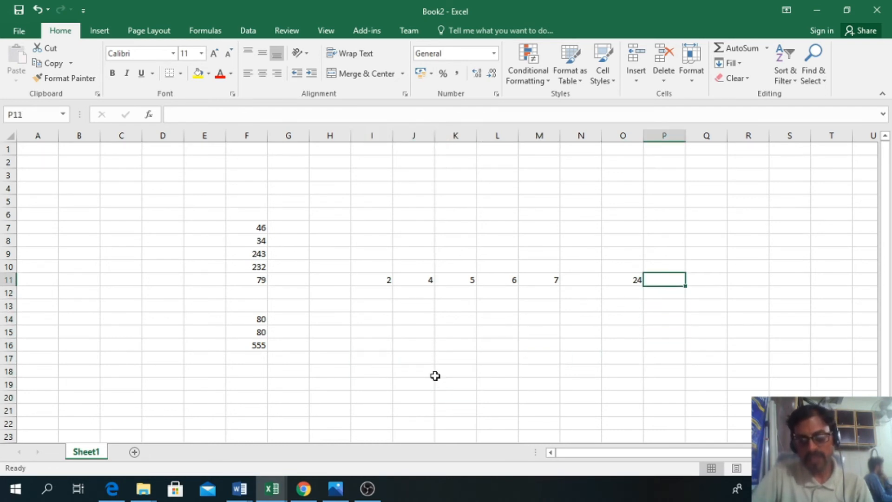
type("=sun")
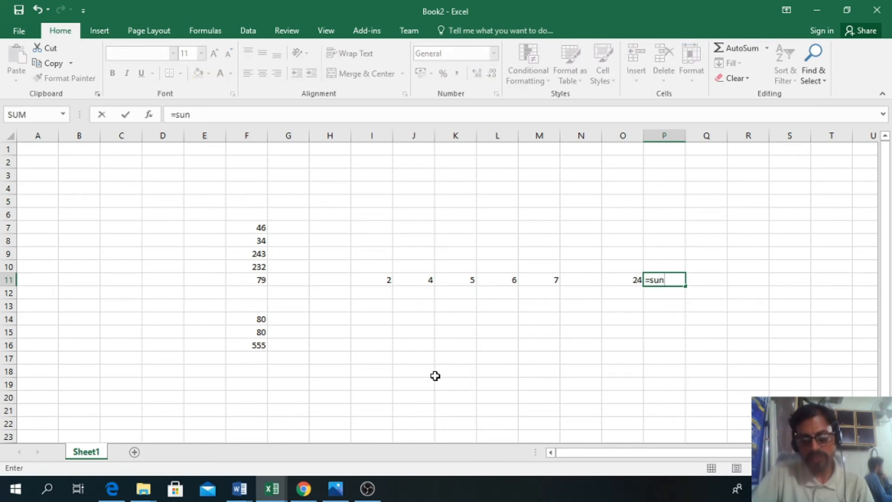
key("BackSpace")
type("m")
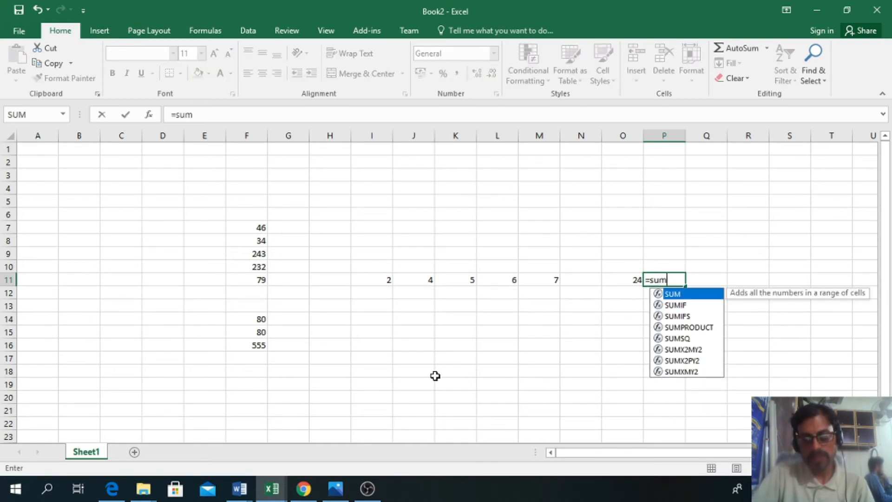
type("(")
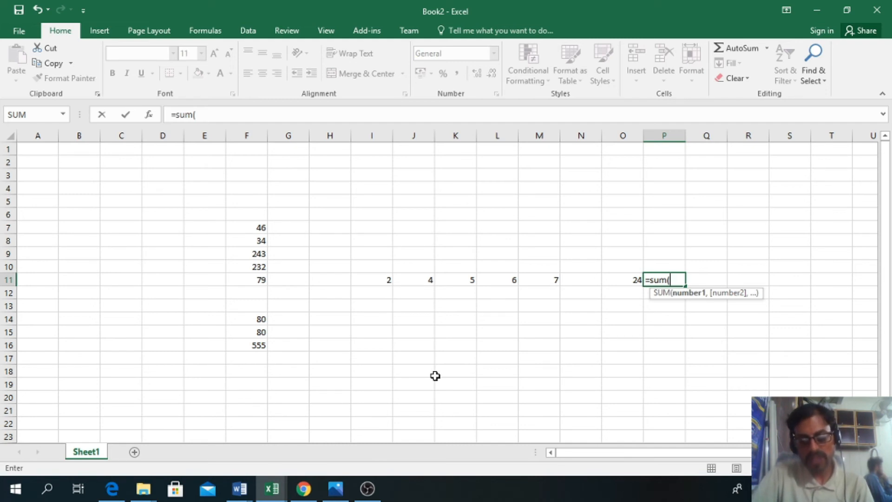
left_click(380, 280)
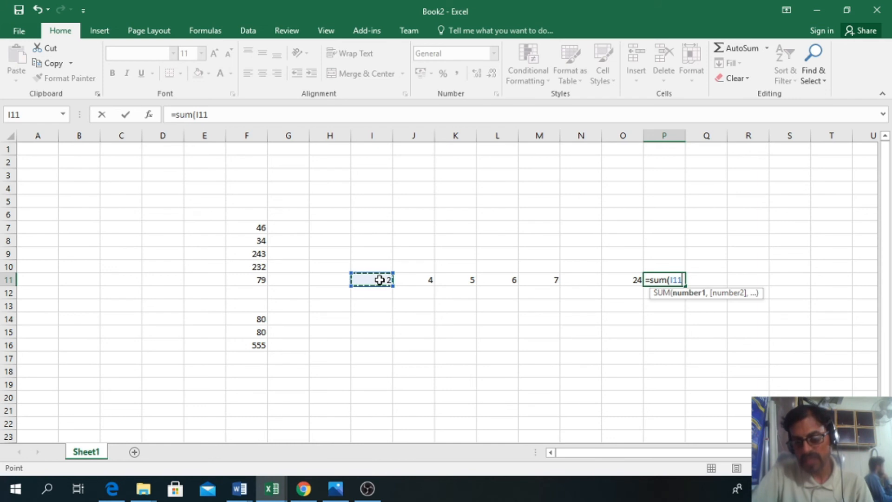
type(",")
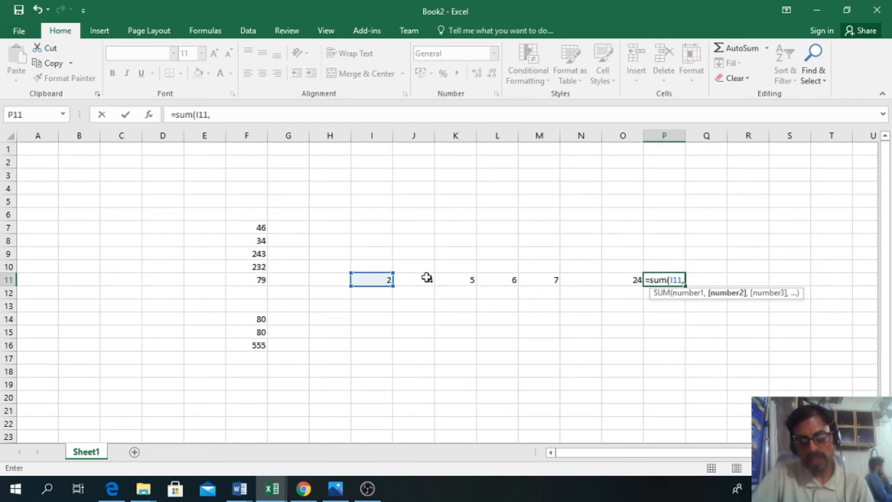
left_click(426, 280)
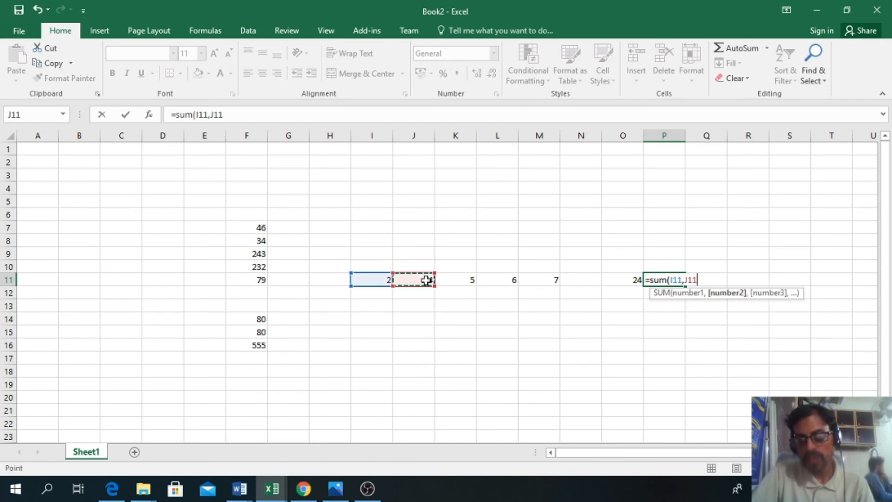
type(",")
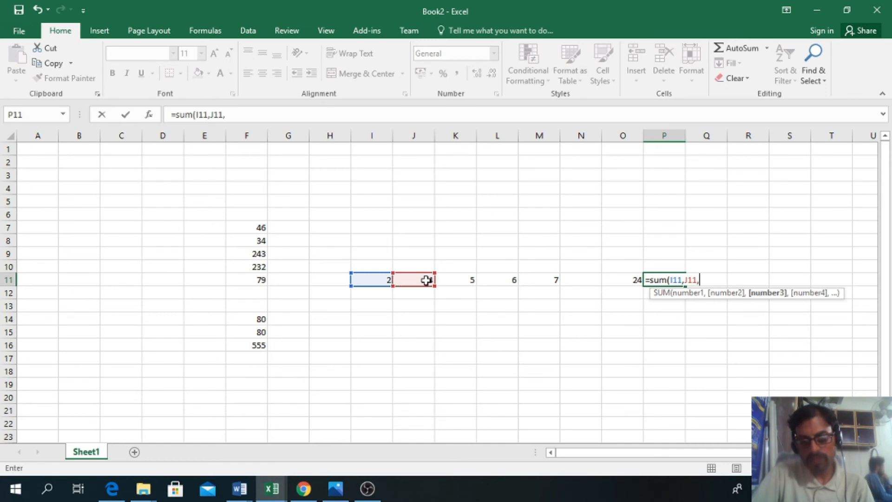
left_click(468, 278)
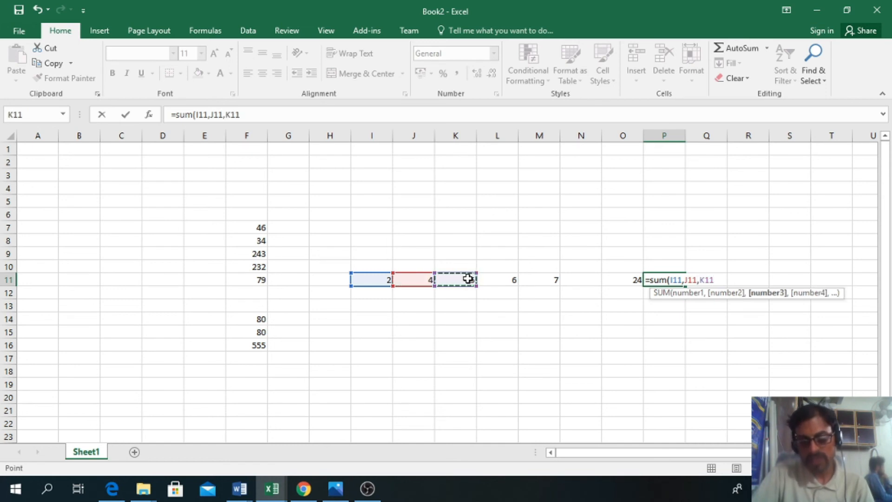
type(",")
left_click(504, 280)
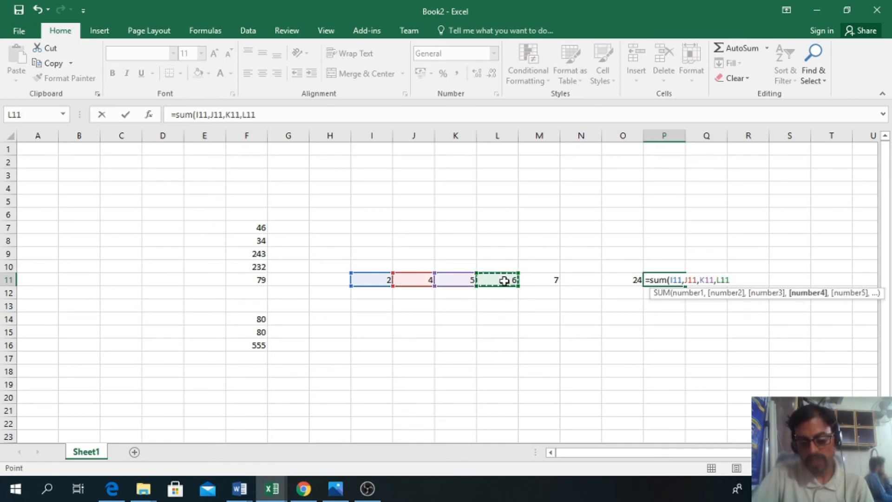
type(",")
left_click(543, 285)
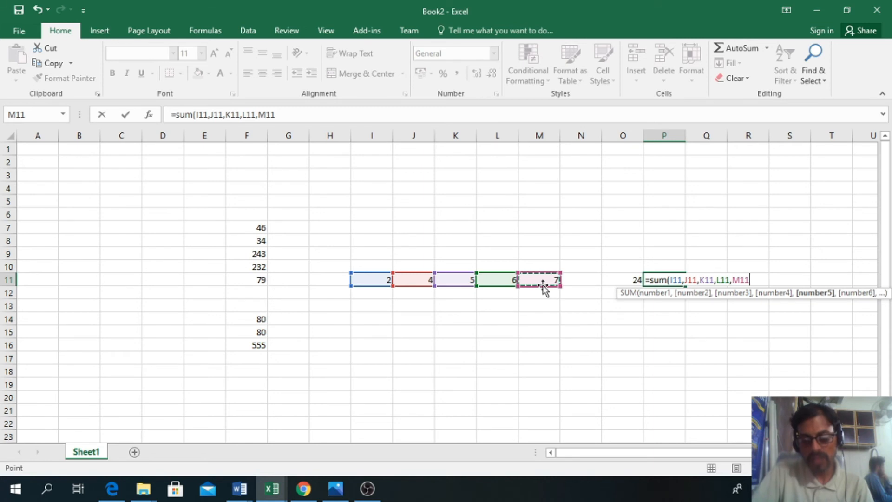
type(")")
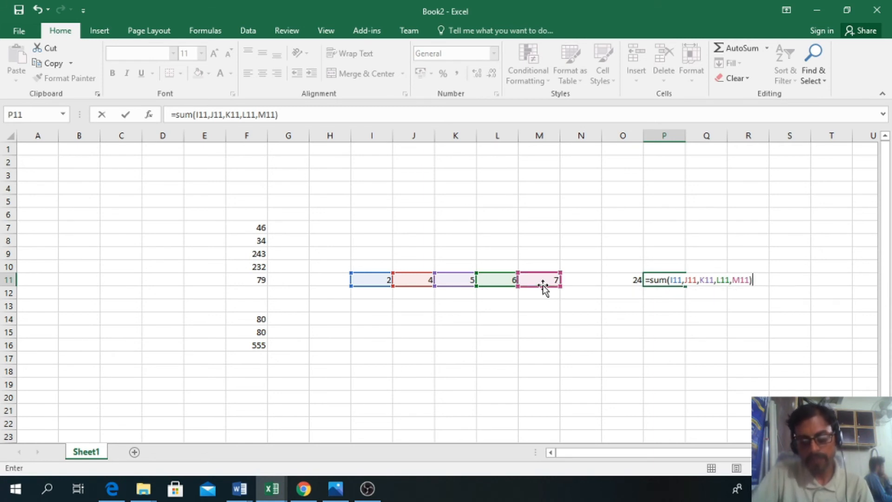
key("Return")
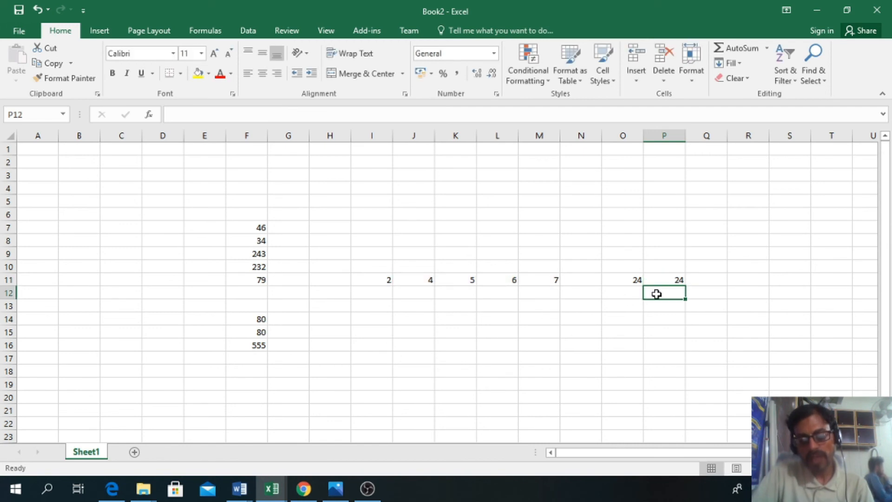
Step: Compare the SUM function formula in P11 with the plus-sign formula in O11
left_click(668, 280)
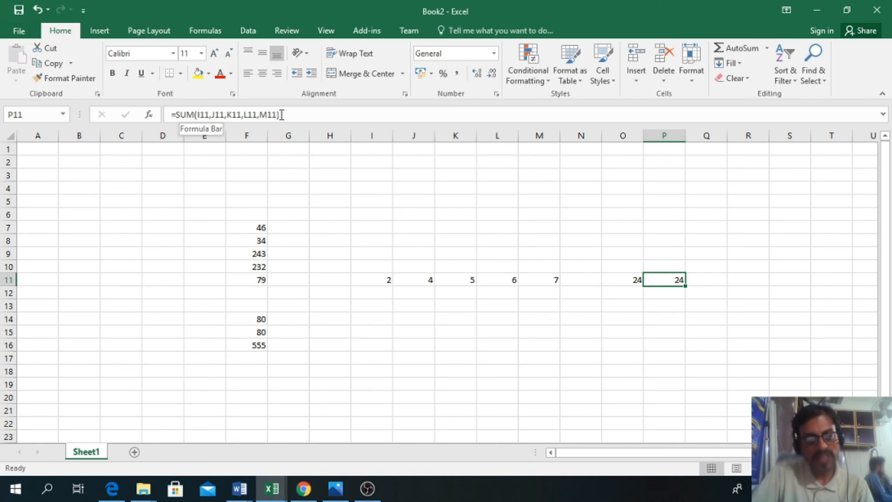
left_click(180, 115)
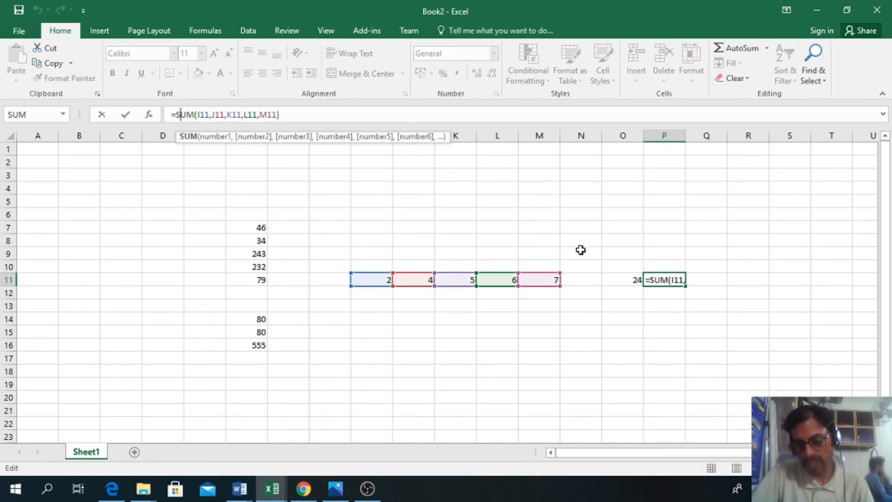
left_click(622, 269)
left_click(621, 279)
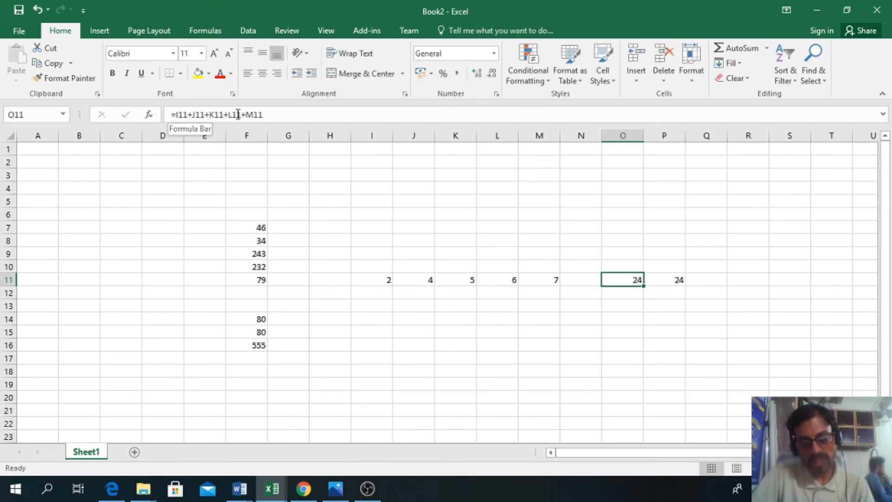
left_click(676, 282)
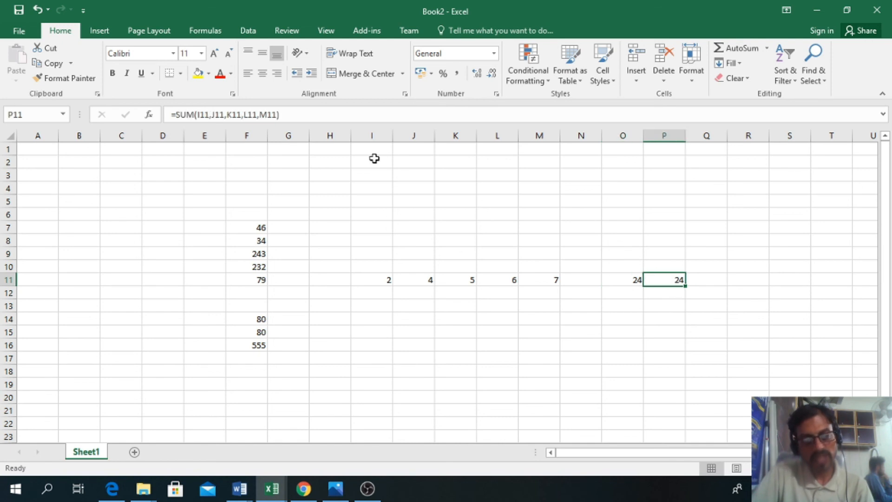
left_click(628, 281)
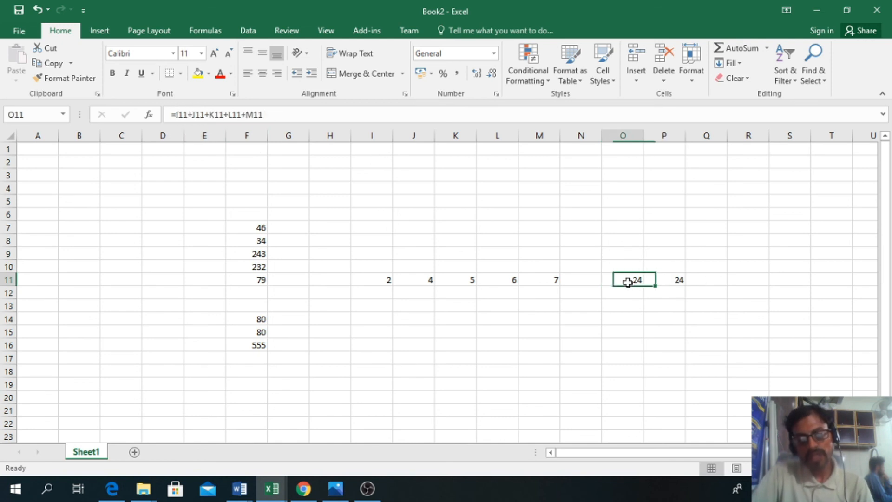
left_click(678, 284)
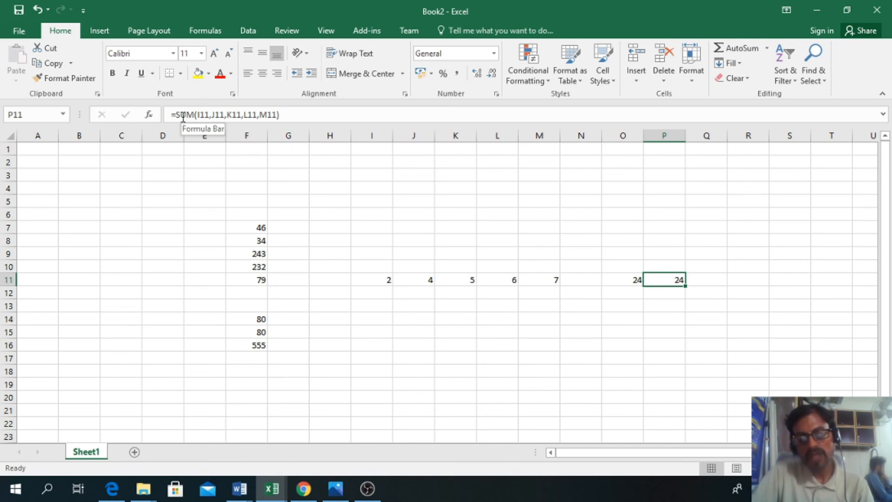
Step: Recheck how the cell-reference formula in O11 and the SUM formula in P11 each add the row 11 numbers
left_click(613, 279)
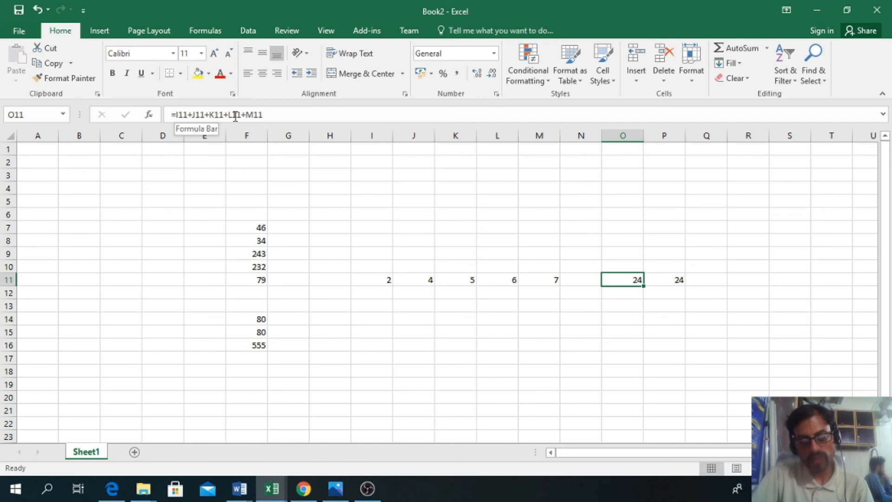
left_click(679, 281)
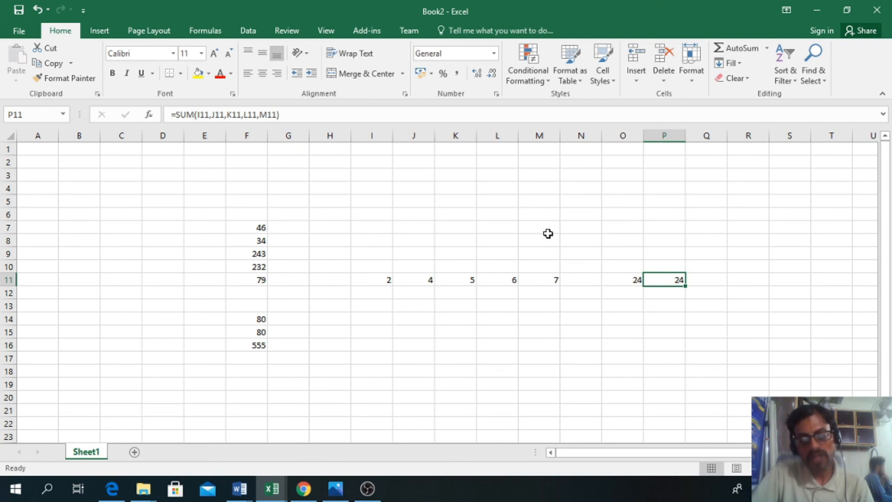
left_click(621, 277)
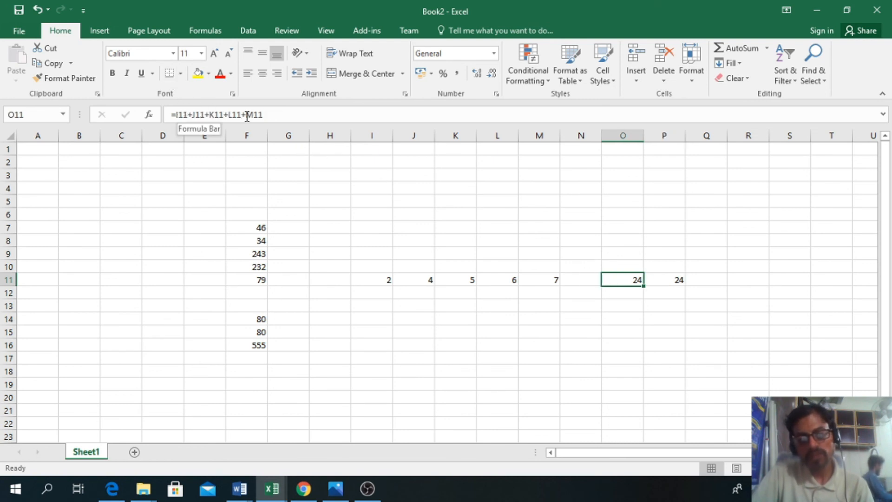
left_click(624, 316)
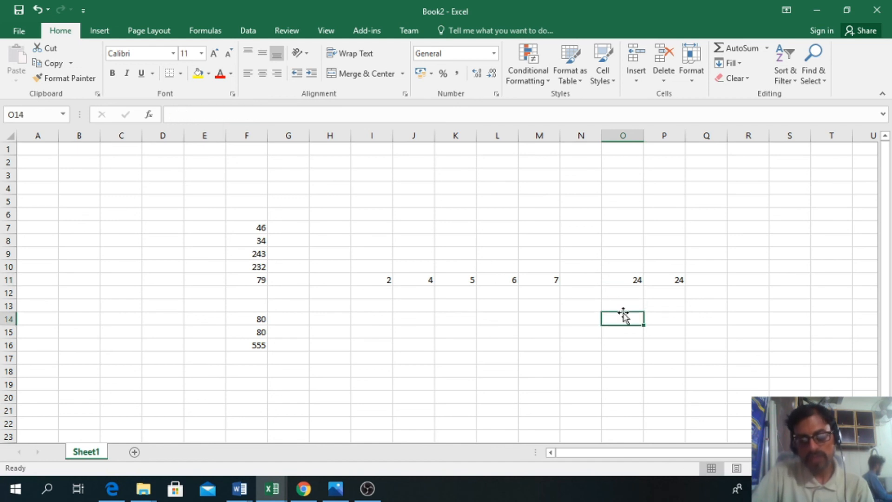
left_click(632, 278)
left_click(681, 279)
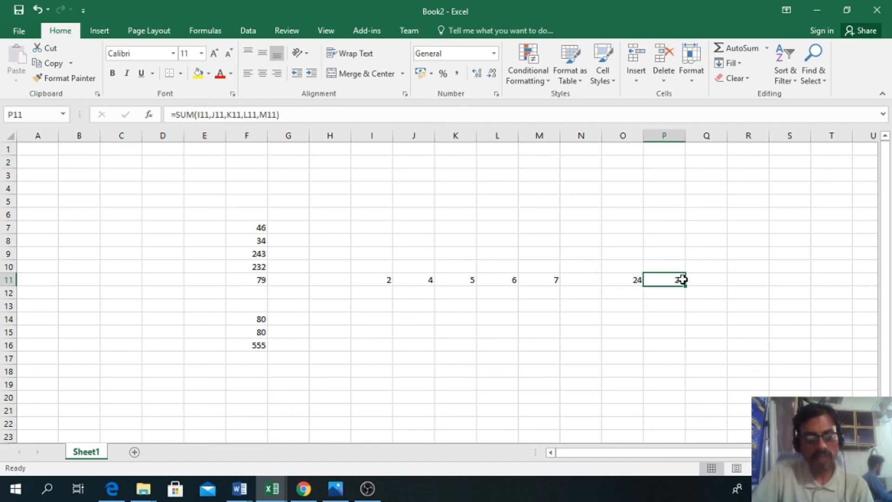
left_click(270, 308)
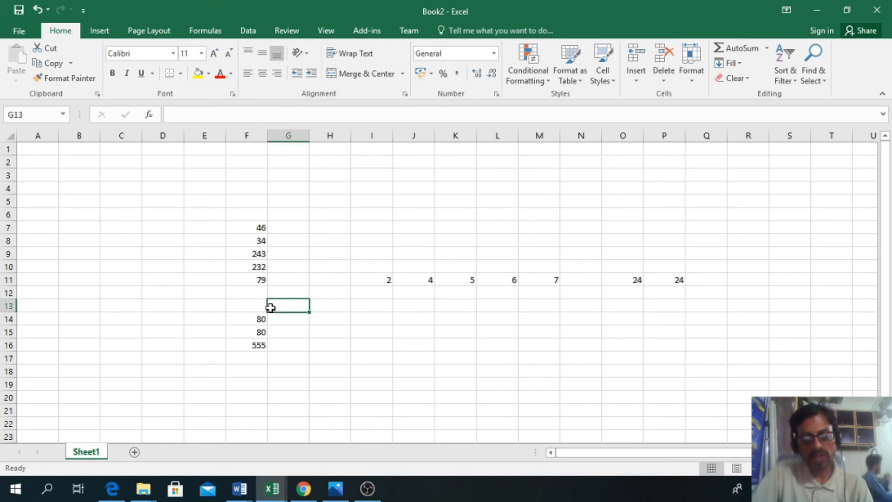
left_click(259, 308)
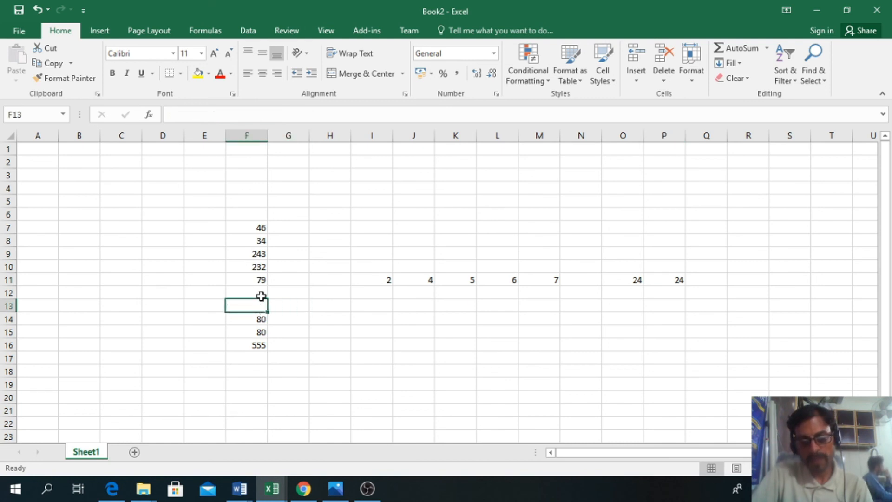
left_click(313, 289)
left_click(400, 287)
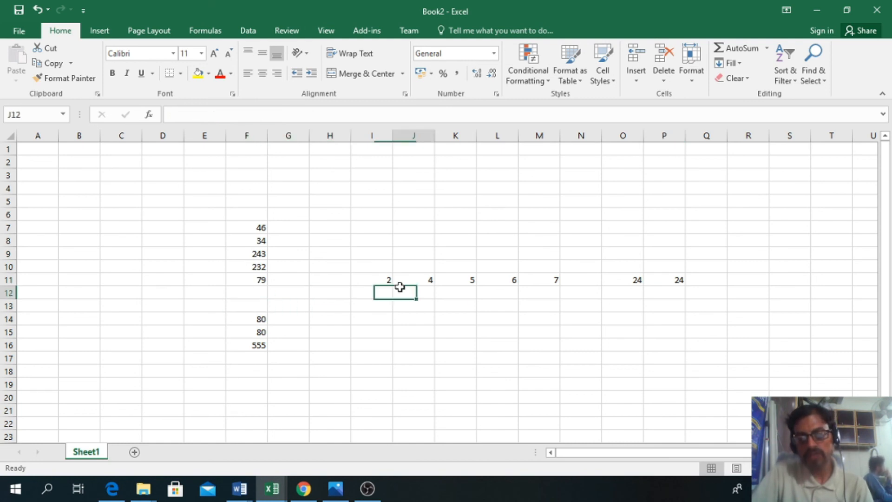
left_click(438, 278)
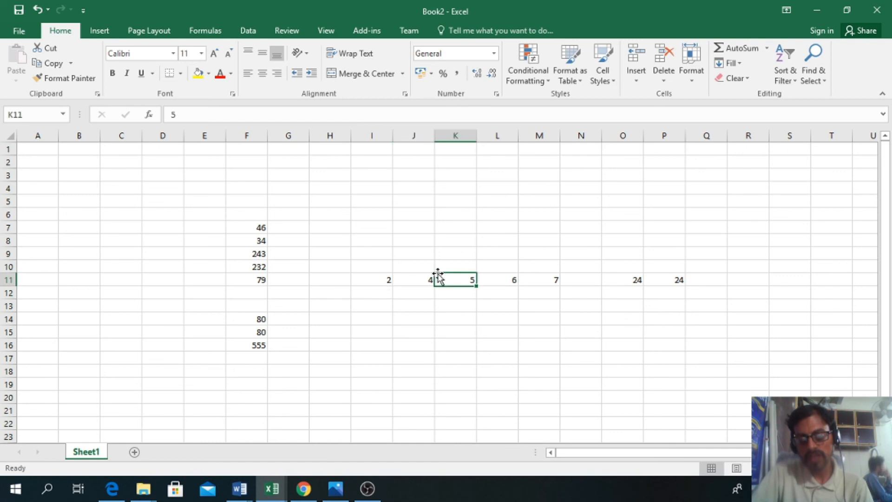
left_click(514, 279)
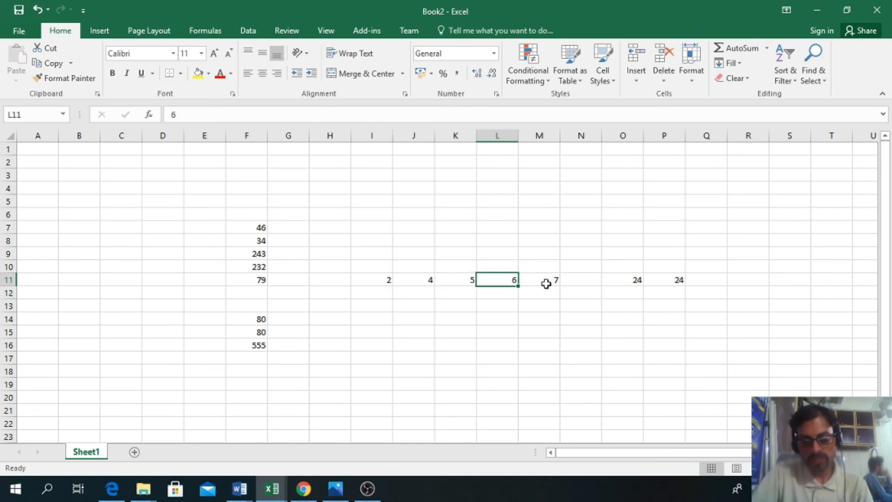
left_click(367, 489)
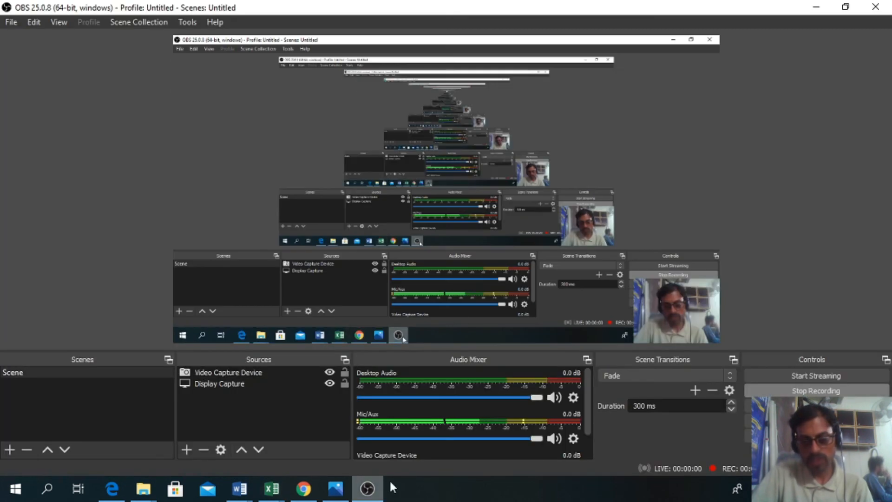